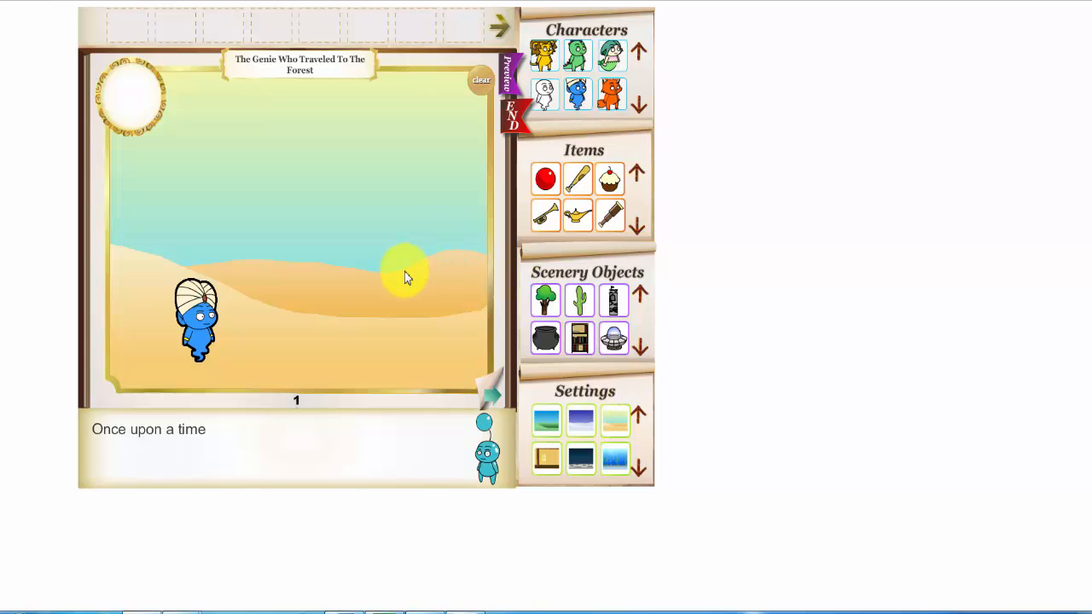
Add the purple tent beside the genie on page 1 and place the magic lamp at the genie's hand
left_click(640, 346)
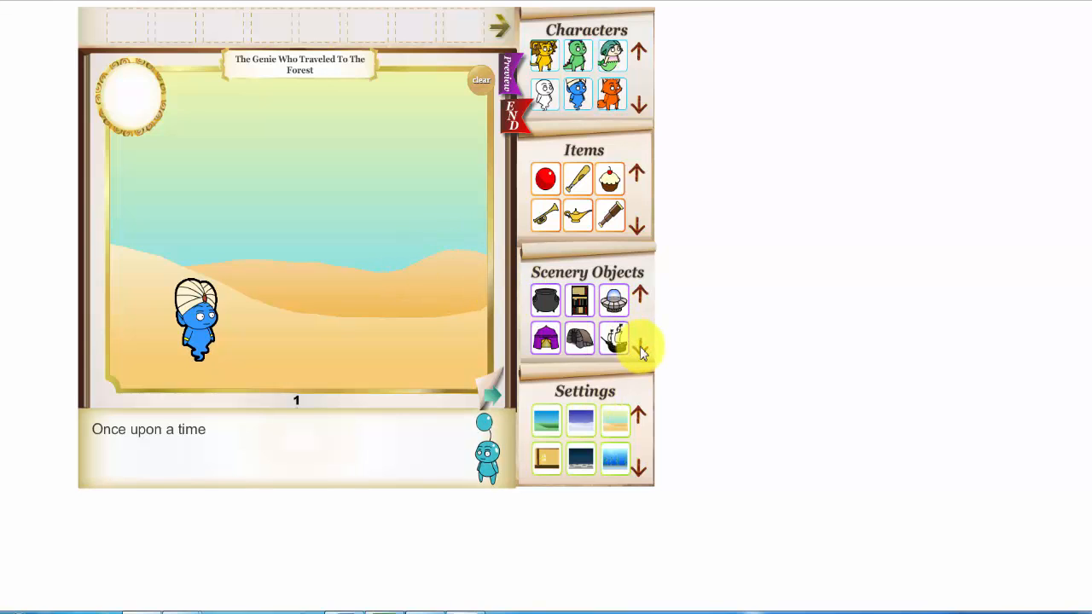
left_click(547, 341)
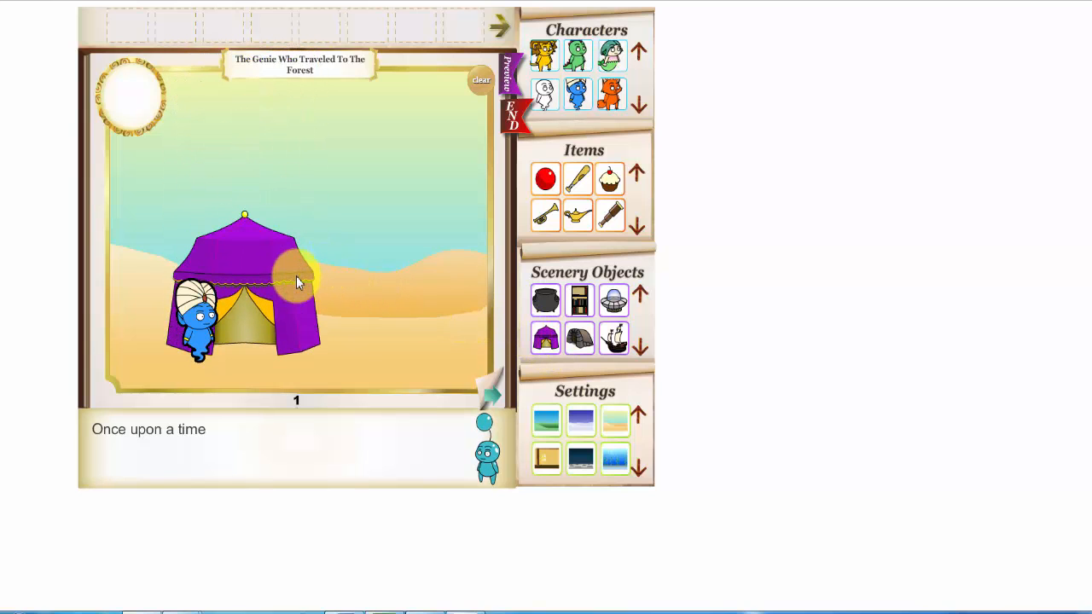
left_click_drag(292, 274, 353, 277)
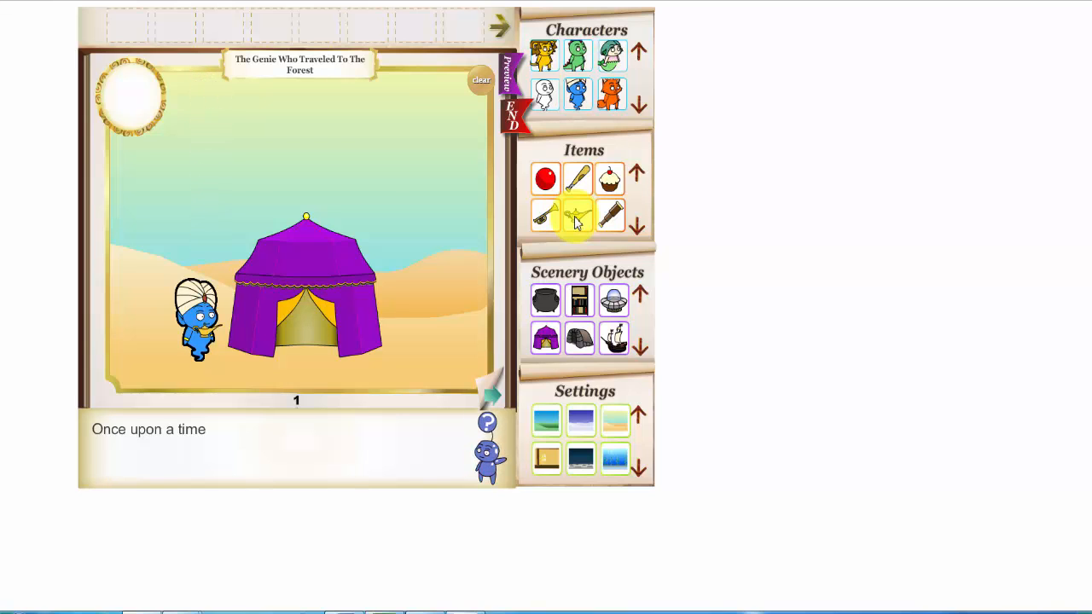
left_click(207, 352)
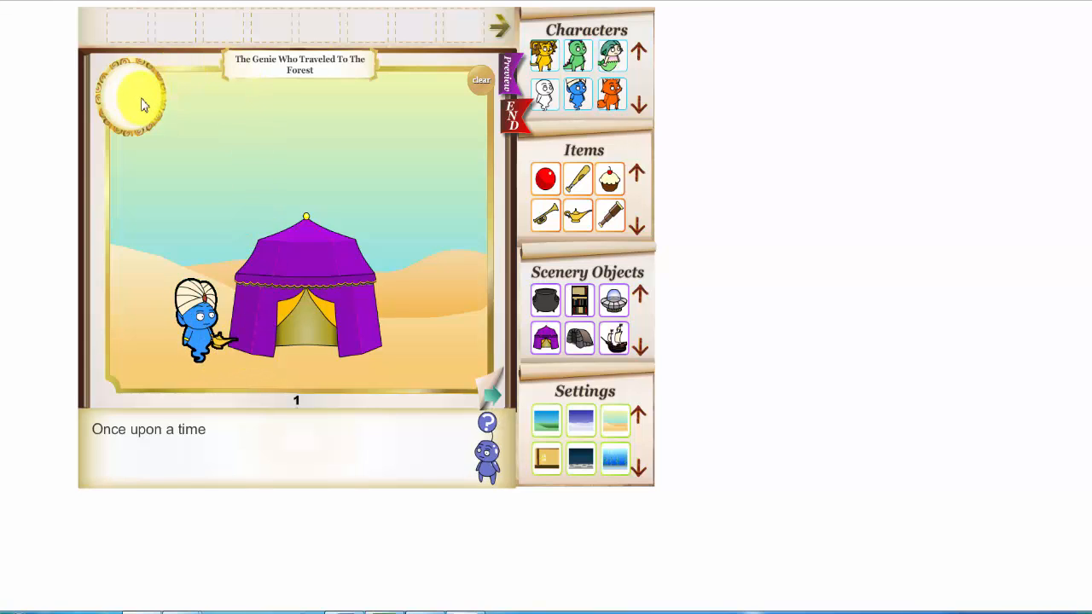
Give the genie the rub action with the lamp and append "It was a hot hot day" to the page text
left_click(196, 320)
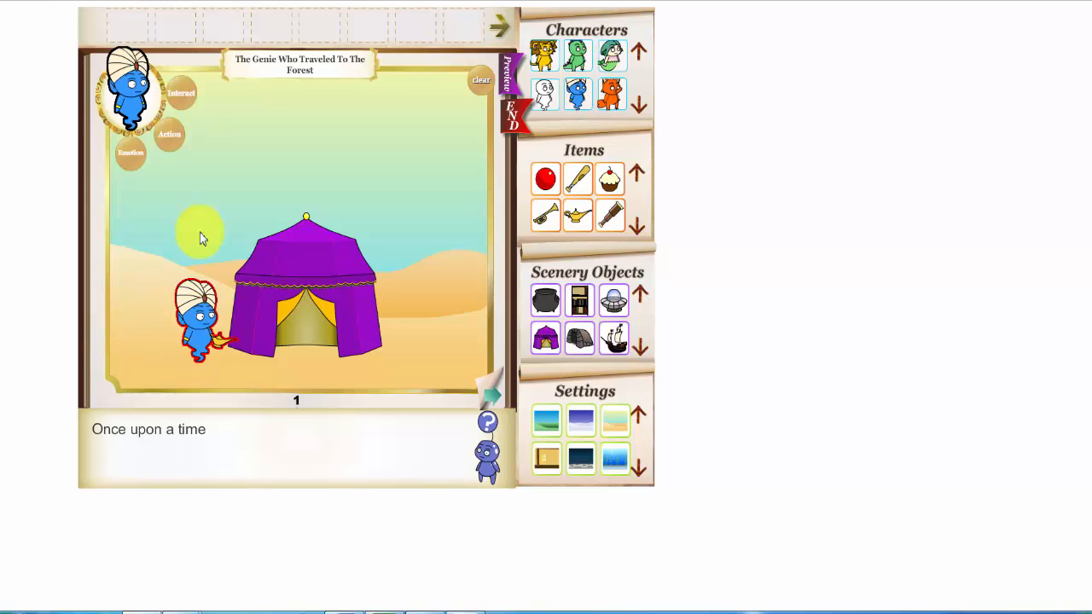
left_click(170, 136)
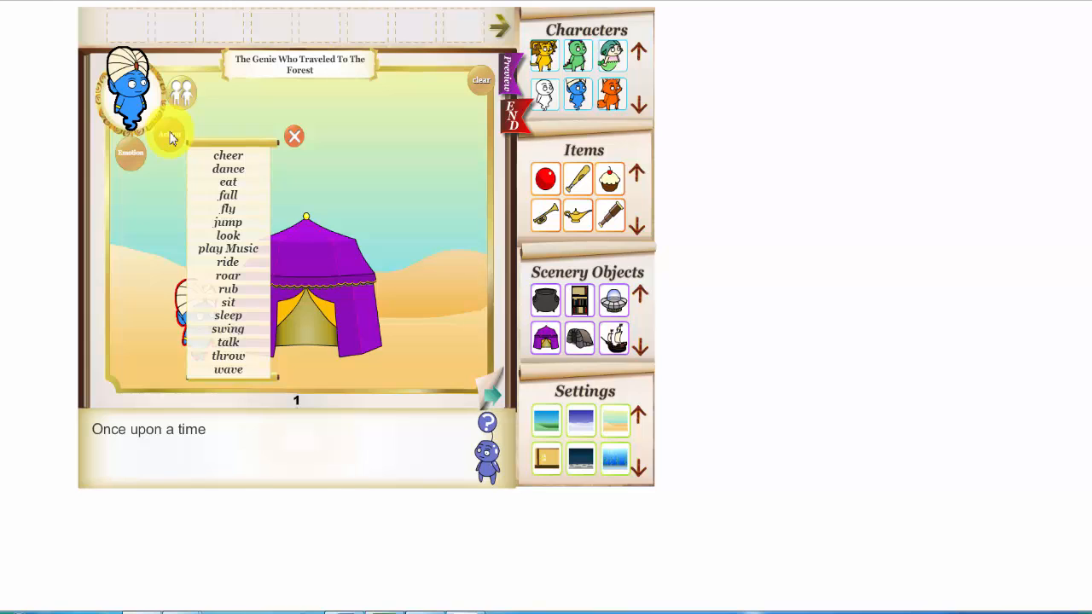
left_click(238, 290)
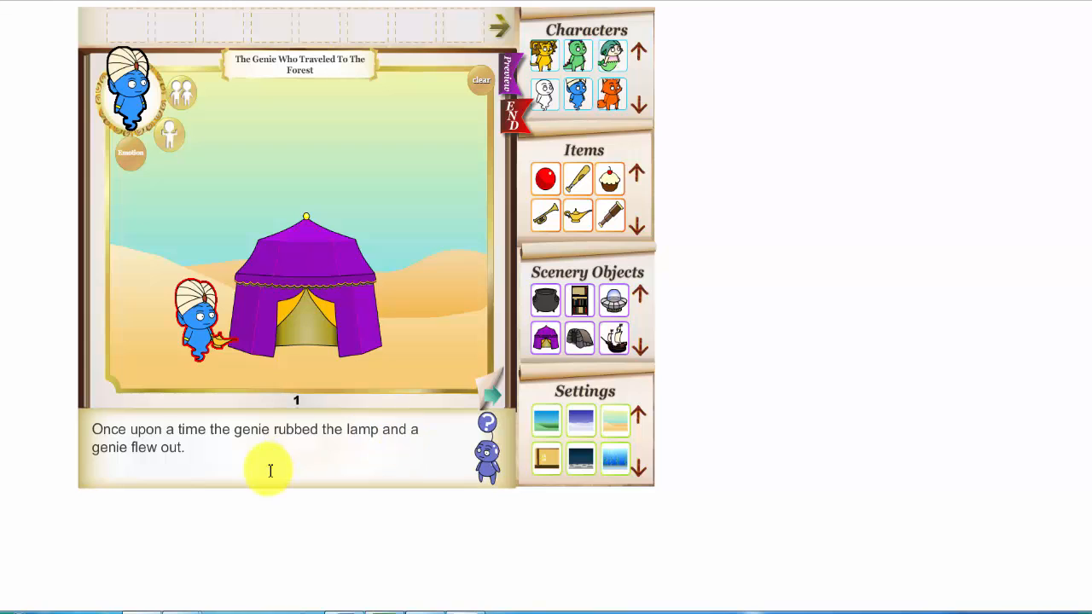
left_click(195, 451)
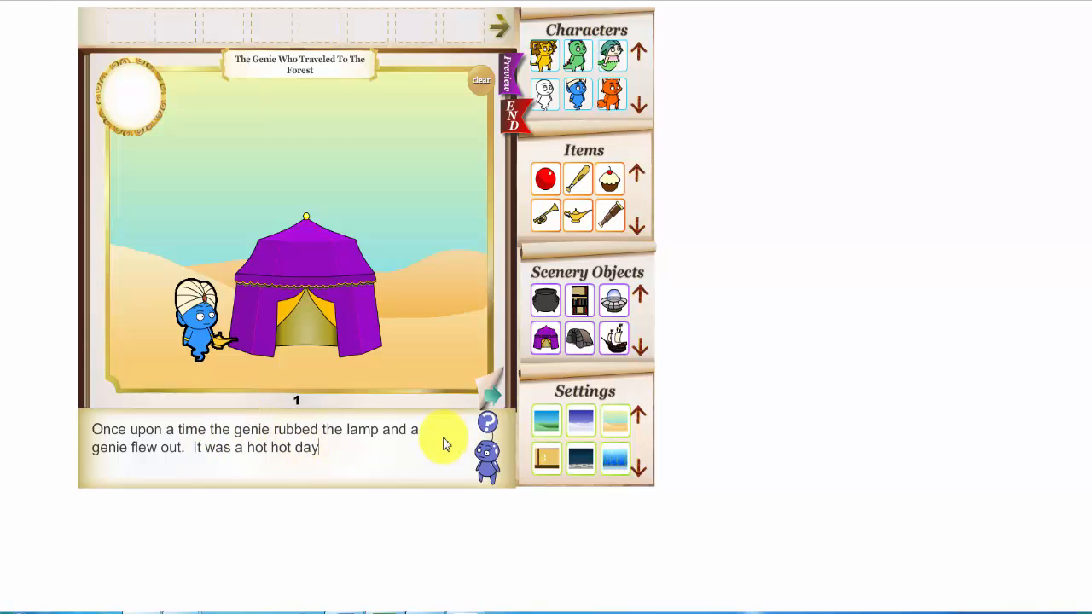
Go to page 2 and move the genie with the lamp farther away from the tent
left_click(489, 392)
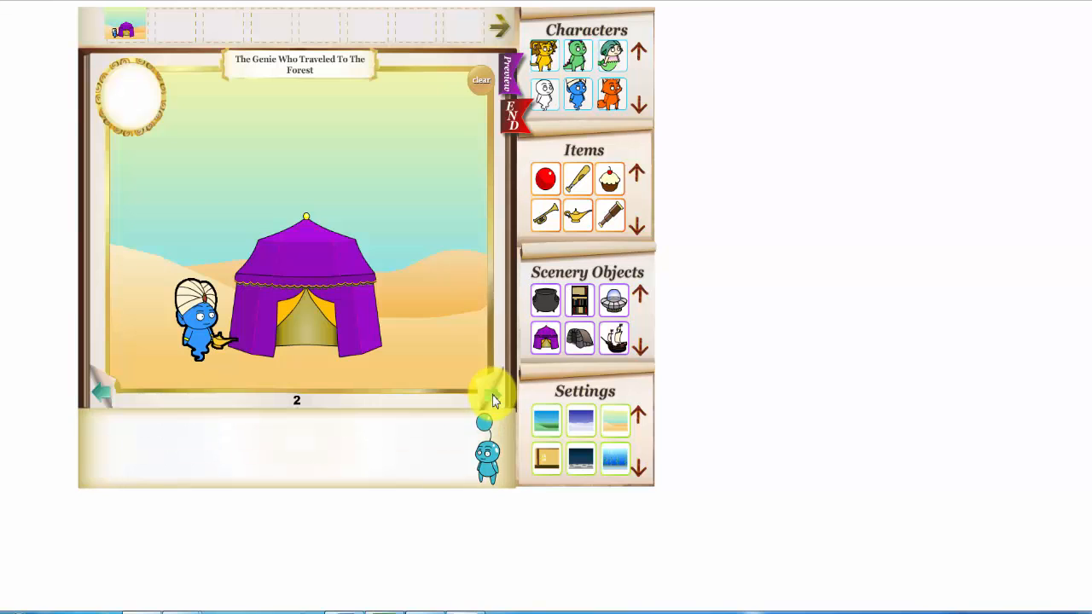
left_click(179, 312)
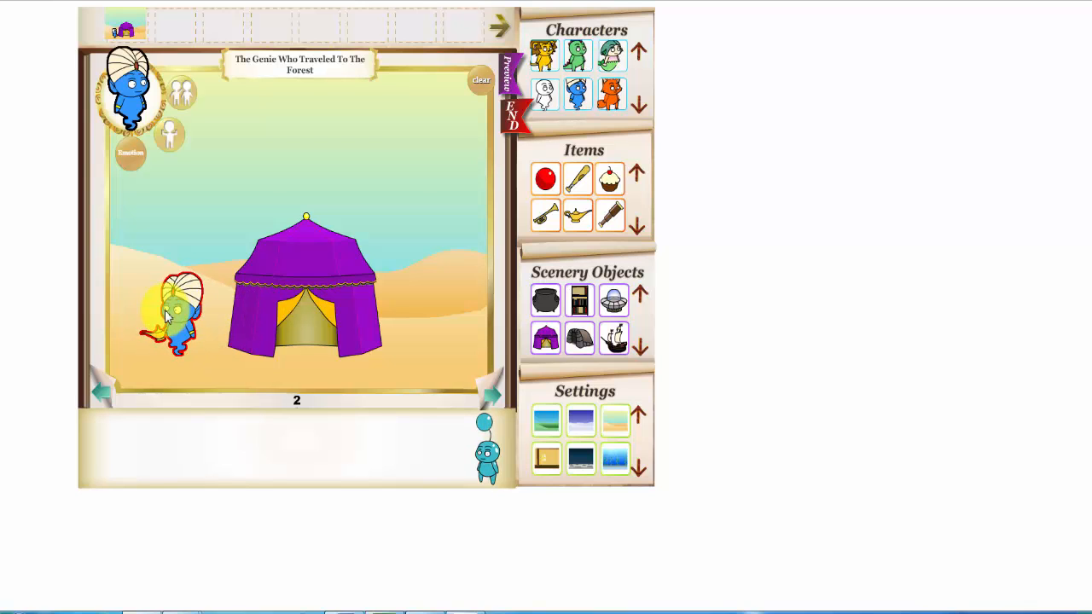
left_click_drag(179, 313, 145, 312)
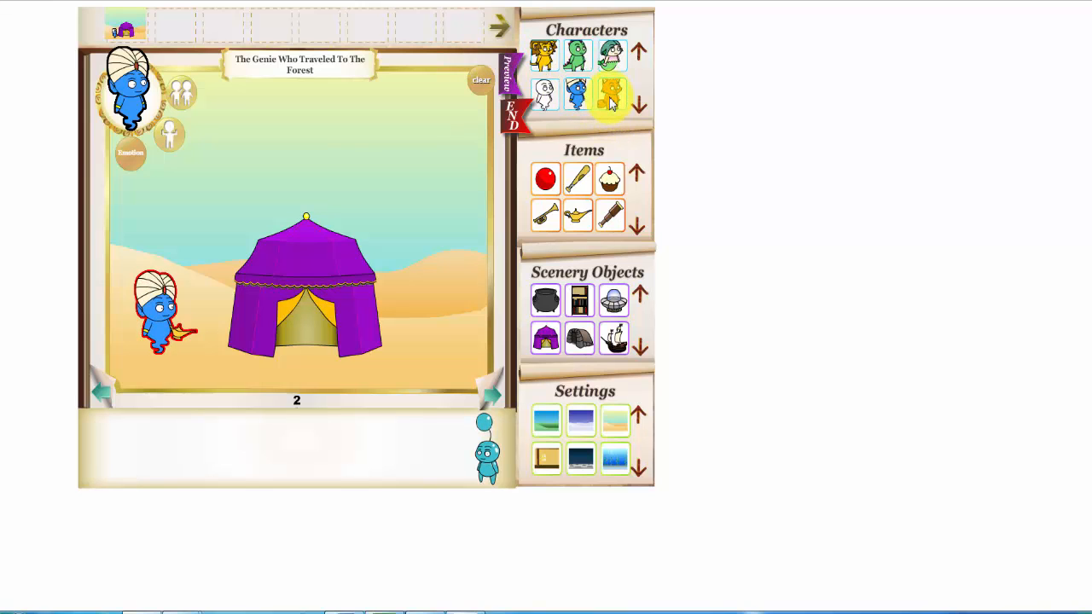
Add the green dinosaur in front of the tent and give it the telescope
left_click(576, 55)
left_click_drag(141, 173, 329, 366)
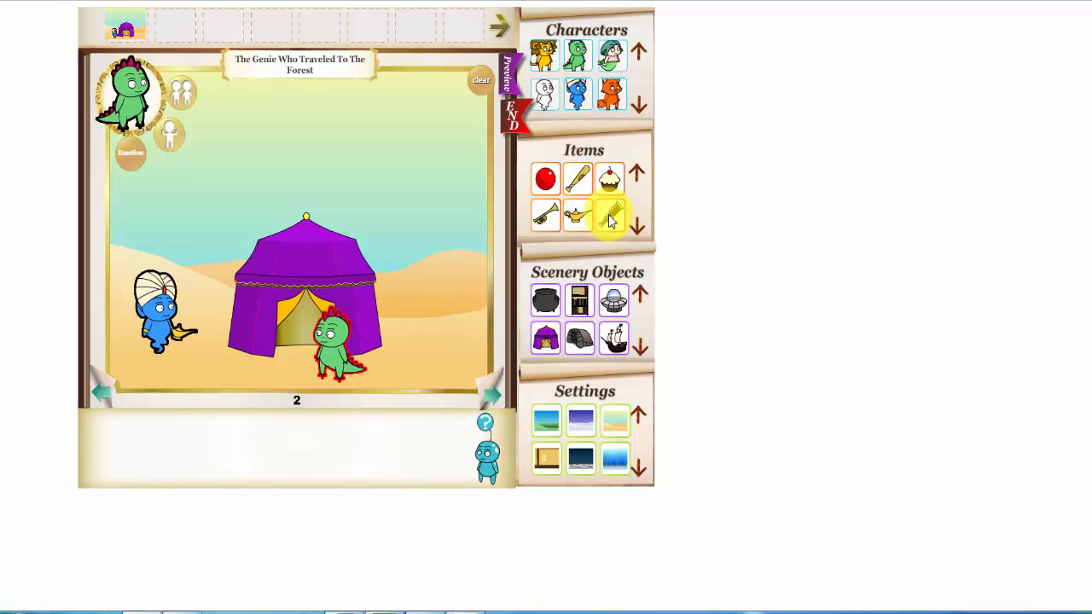
left_click_drag(611, 220, 312, 367)
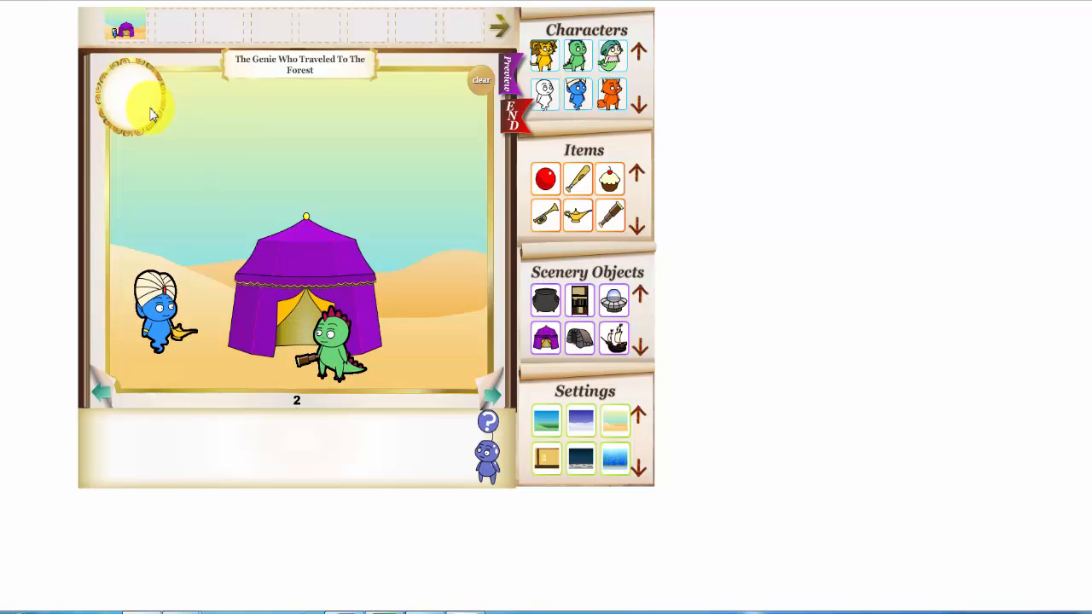
Put the dinosaur inside the tent with the wave action, adding "and wanted to look through it to see into the sky."
left_click(339, 328)
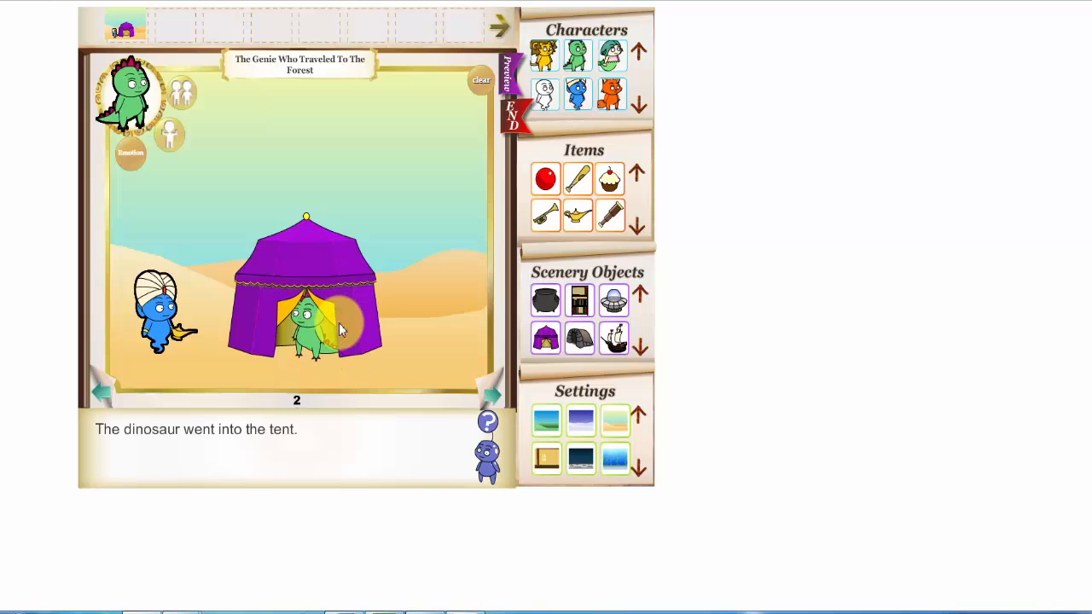
left_click(174, 136)
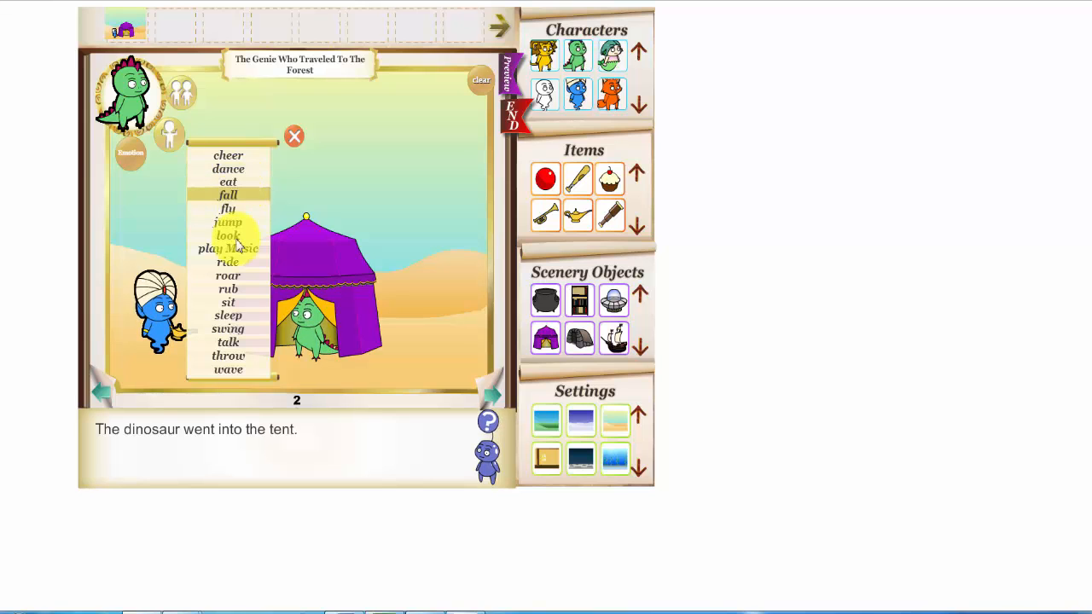
left_click(234, 371)
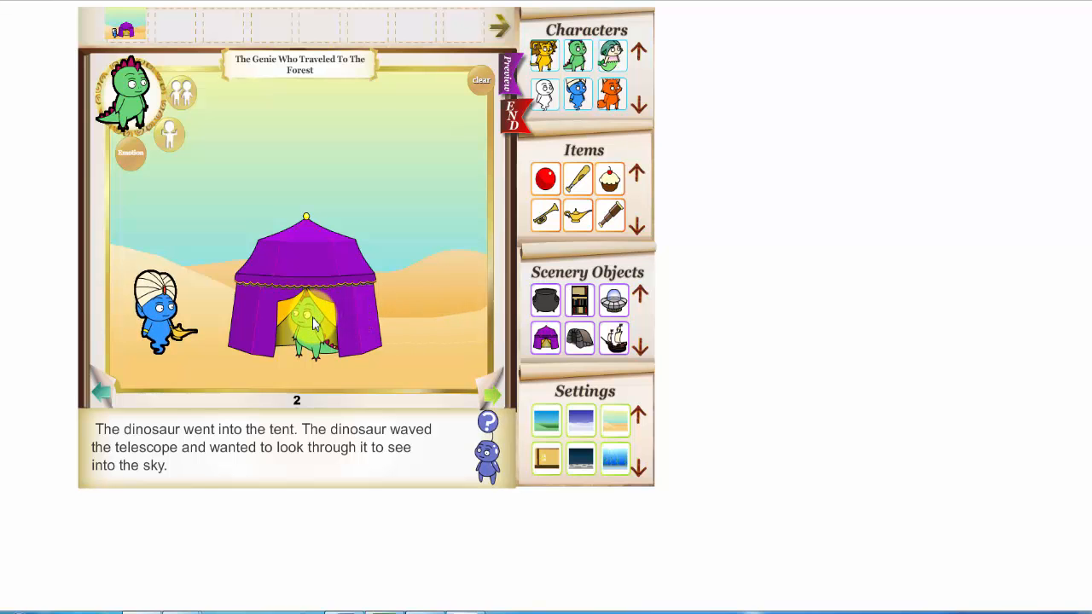
Move the dinosaur back out in front of the tent
left_click_drag(317, 322, 320, 348)
left_click(321, 341)
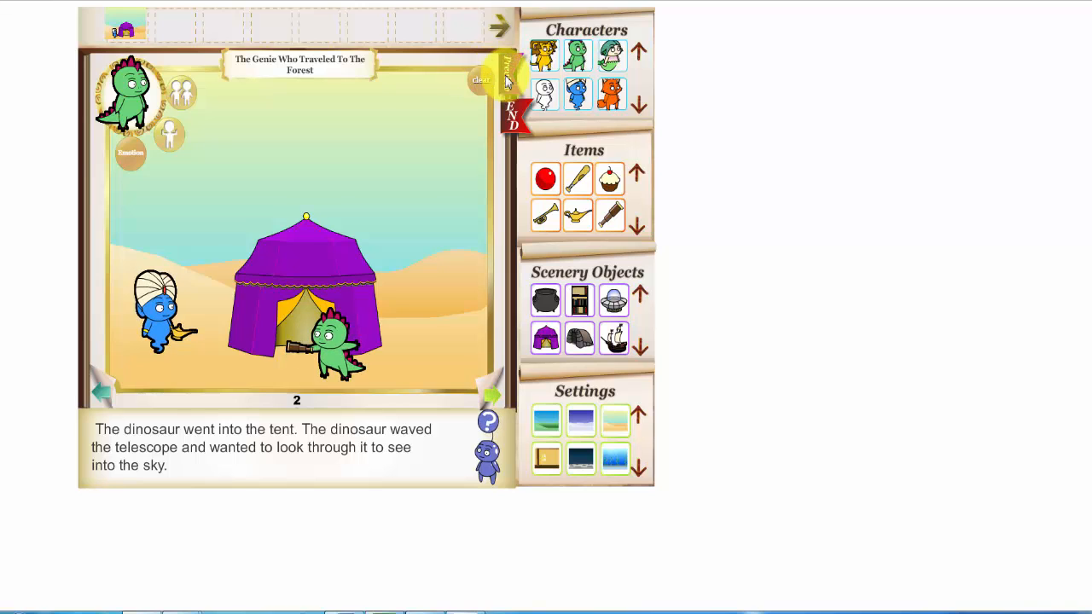
Preview the story's two printed pages, return to editing and look through pages 1 and 2
left_click(506, 75)
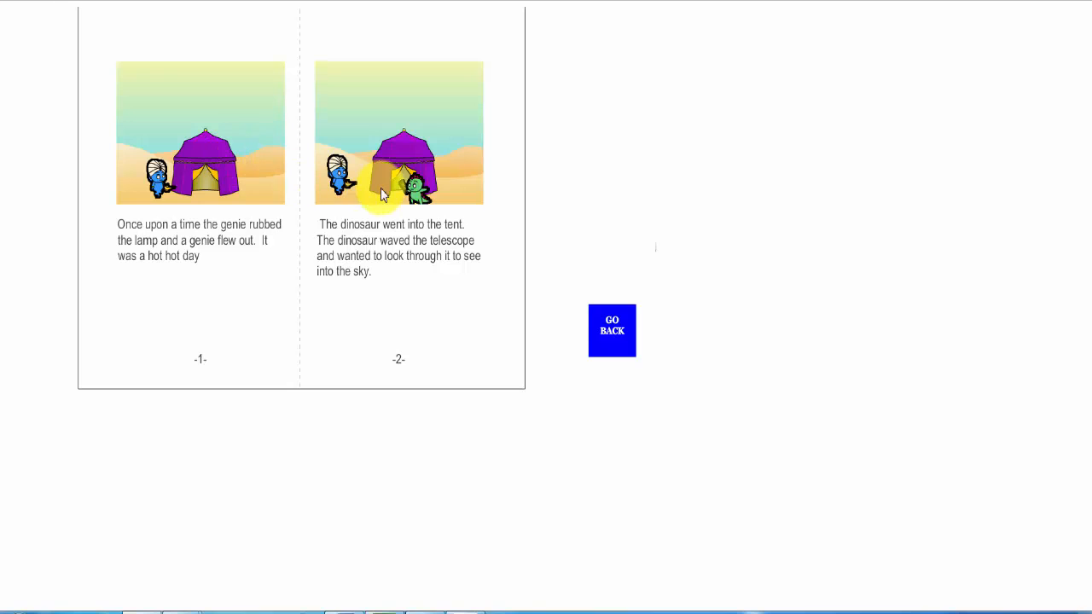
left_click(611, 331)
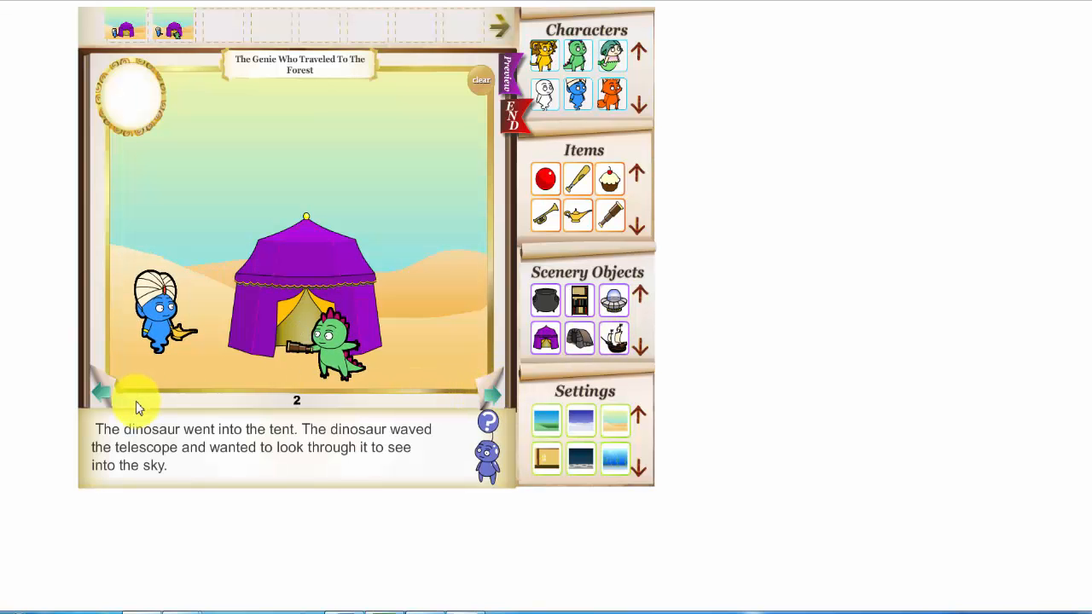
left_click(103, 393)
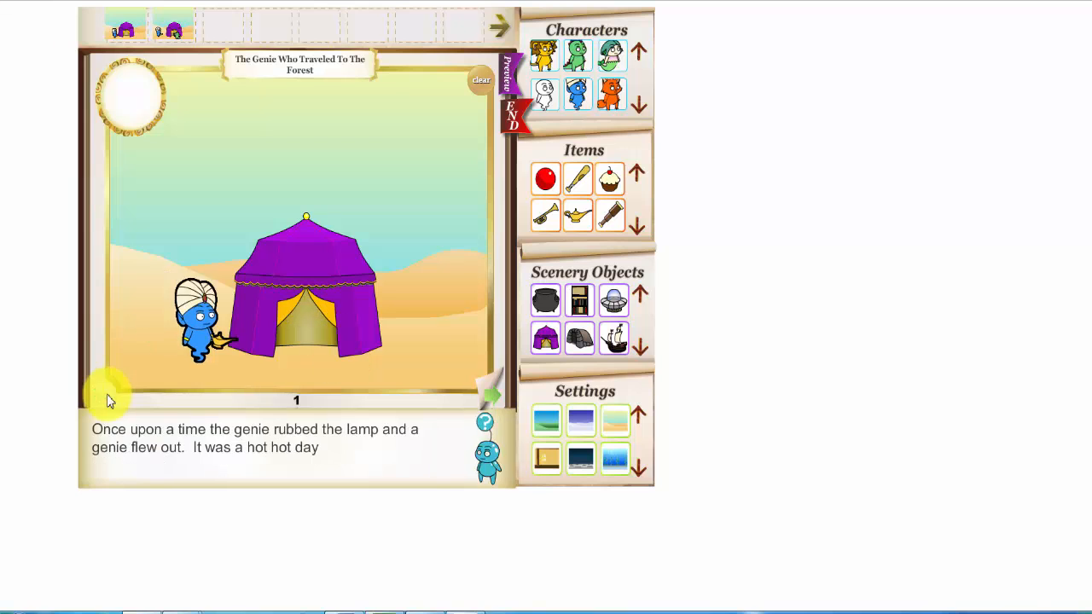
left_click(491, 397)
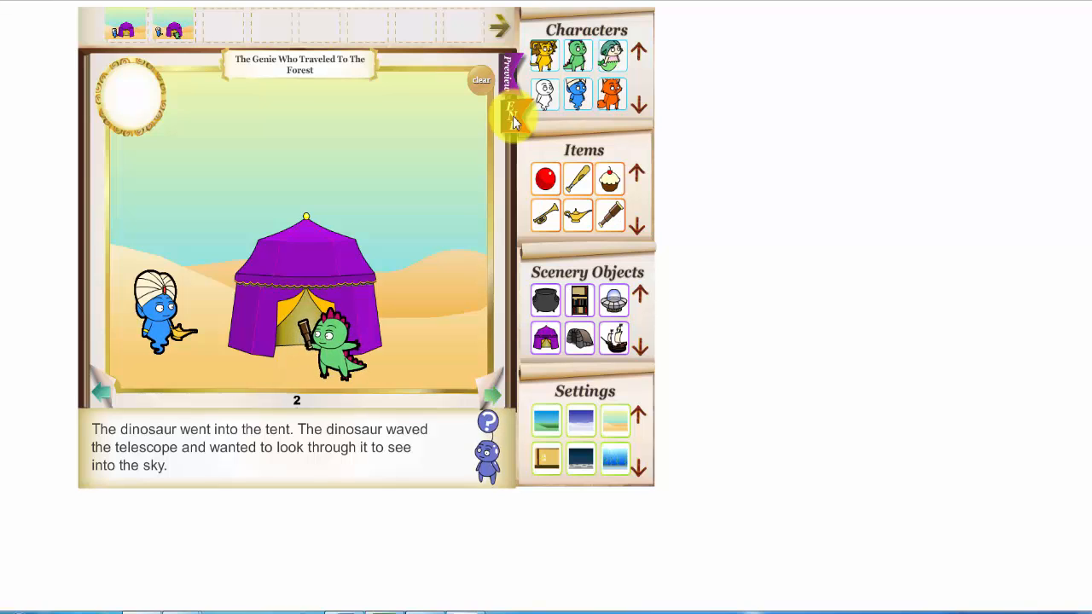
End the story and open the finished book for viewing
left_click(513, 122)
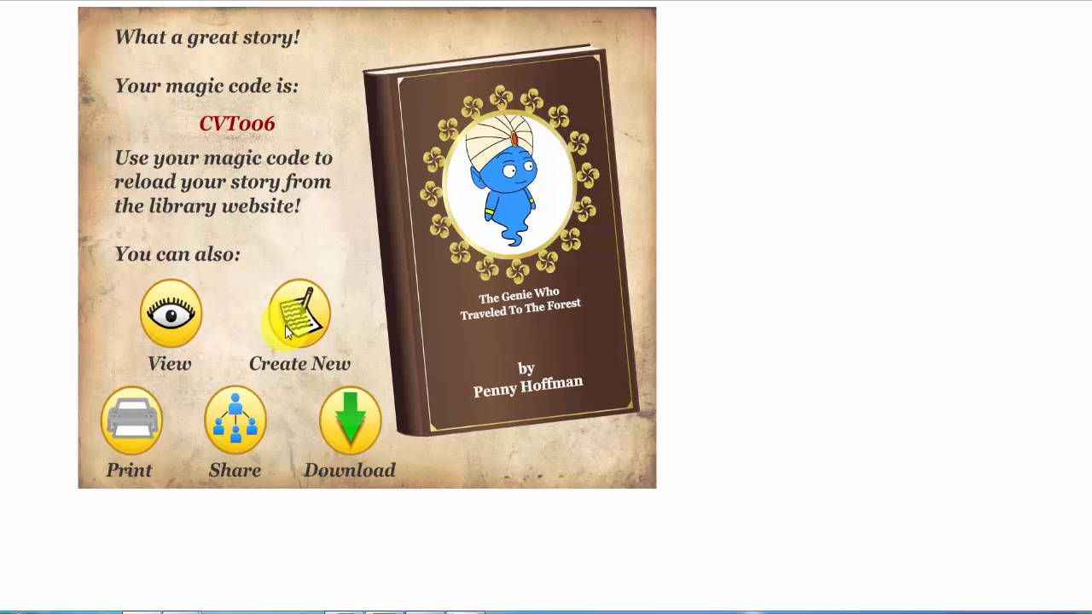
left_click(174, 317)
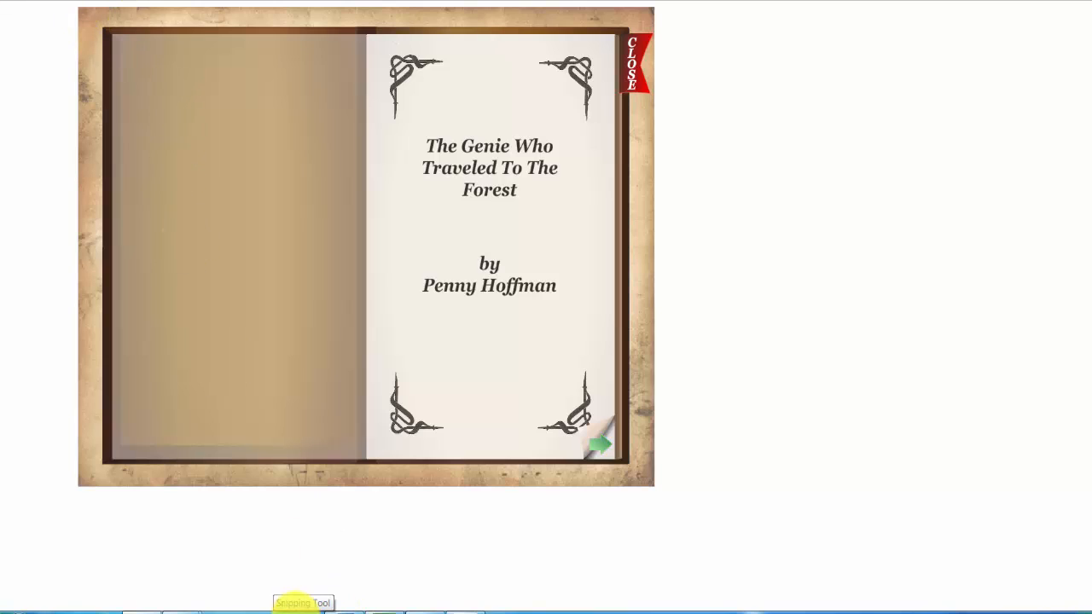
Switch to Snipping Tool and capture the open book's title spread as a rectangular snip
left_click(298, 608)
mouse_move(298, 608)
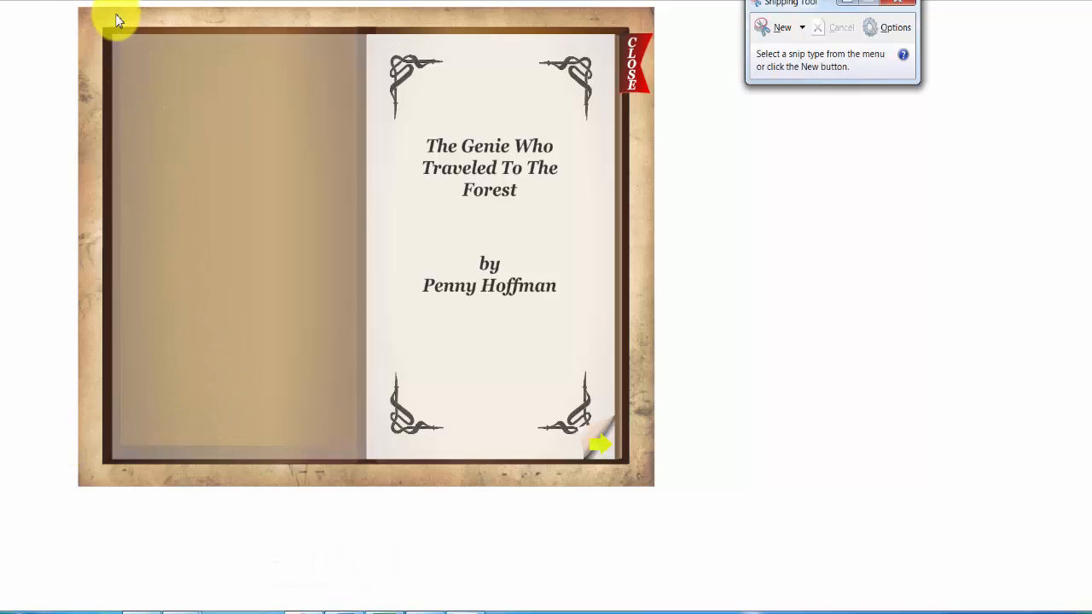
left_click(777, 33)
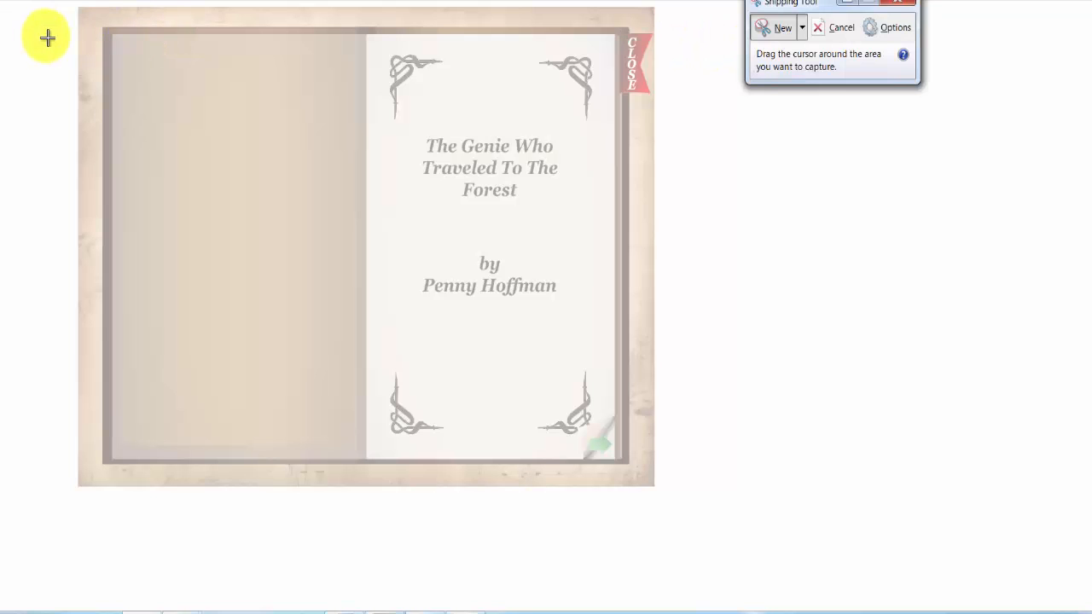
left_click_drag(77, 10, 654, 487)
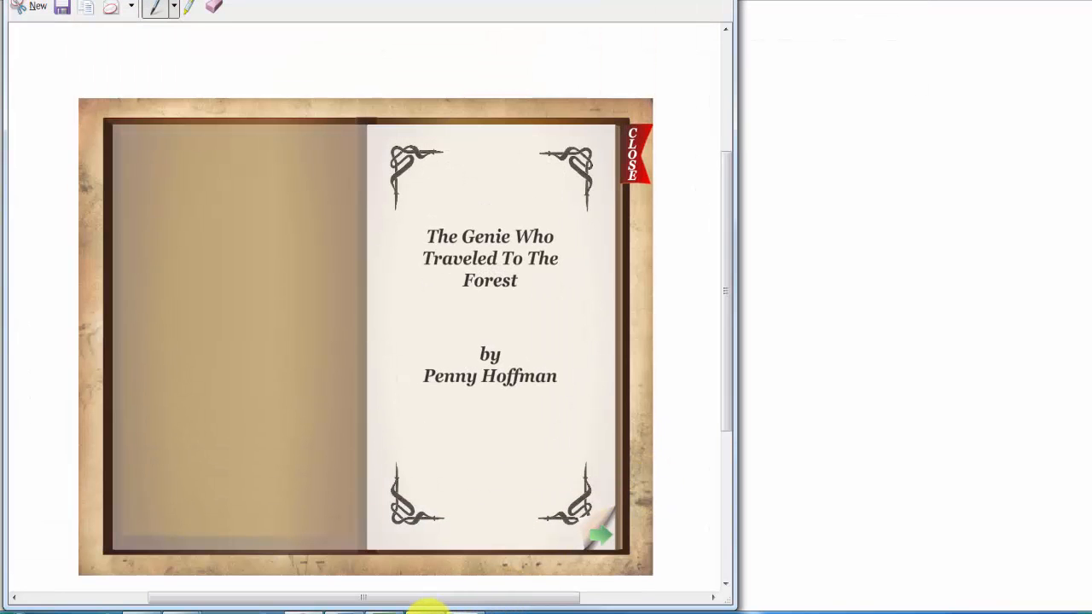
Switch to the blank Google Docs document and set its page orientation to Landscape
mouse_move(427, 607)
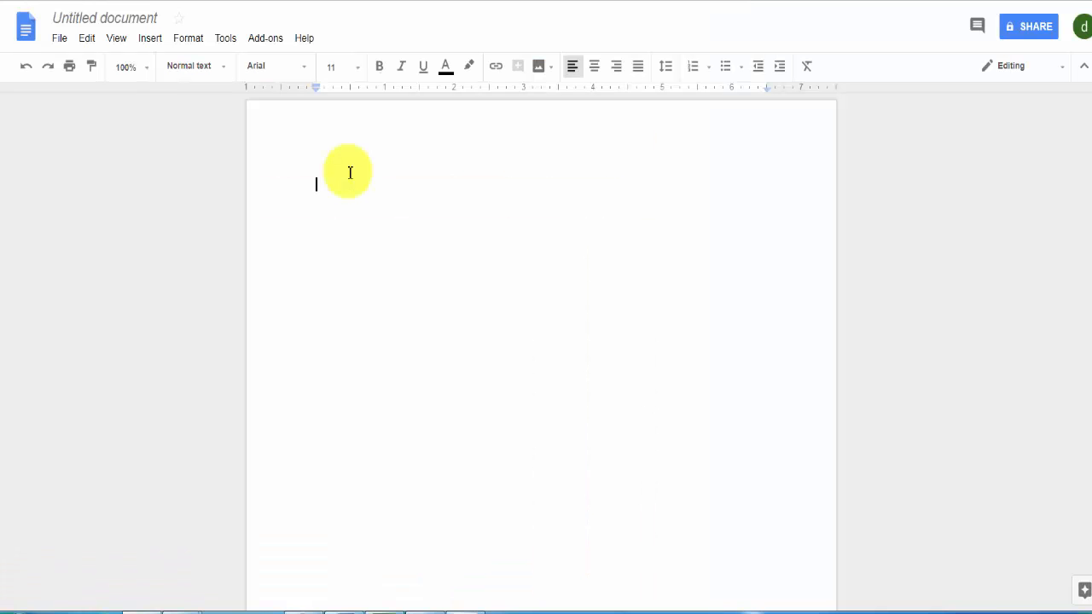
mouse_move(426, 607)
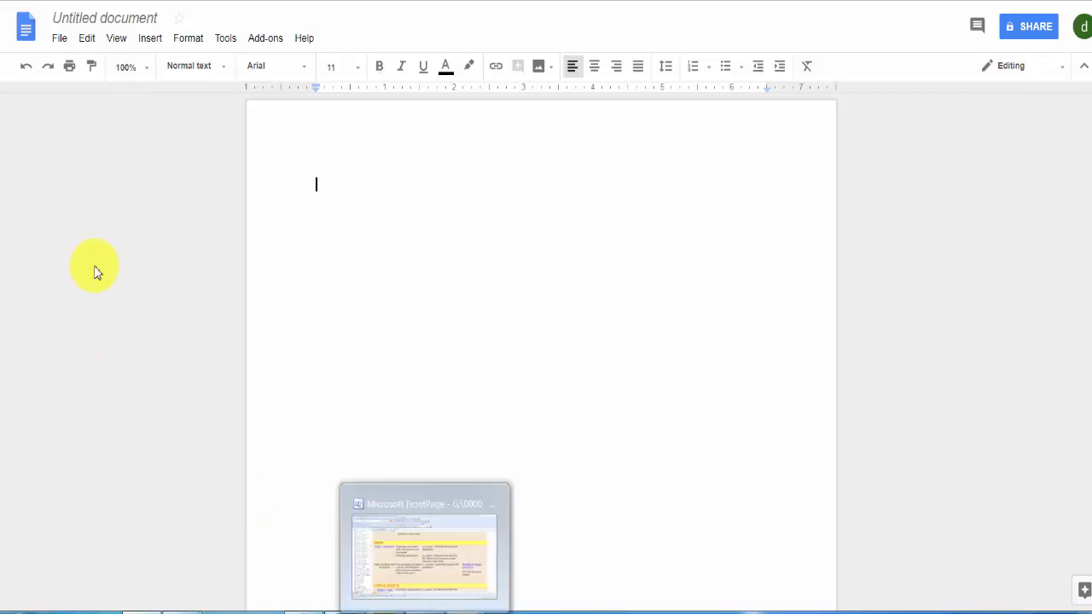
left_click(60, 39)
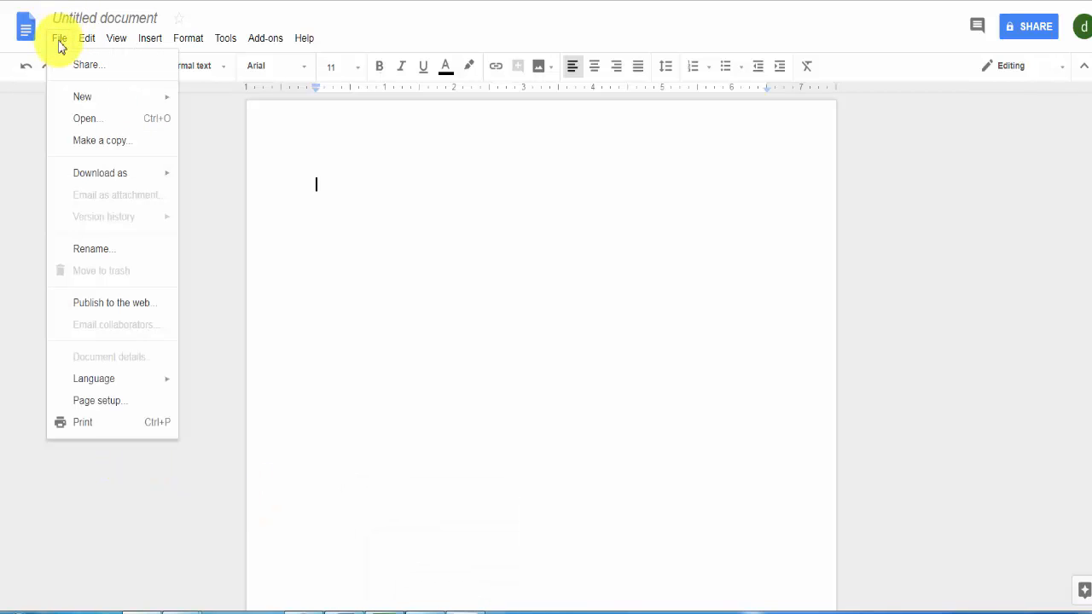
left_click(108, 402)
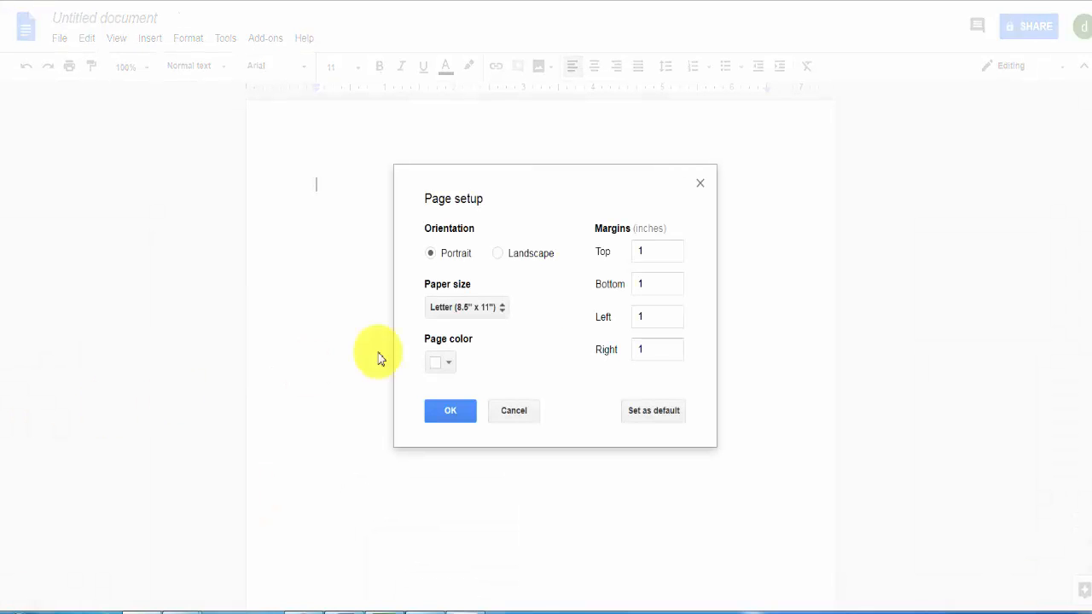
left_click(499, 256)
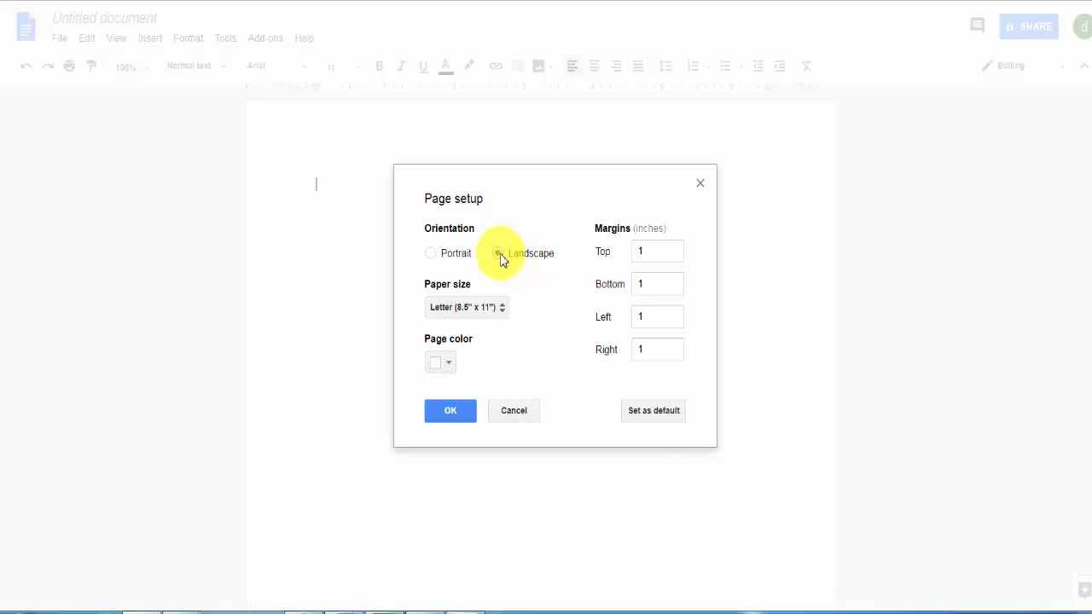
left_click(455, 412)
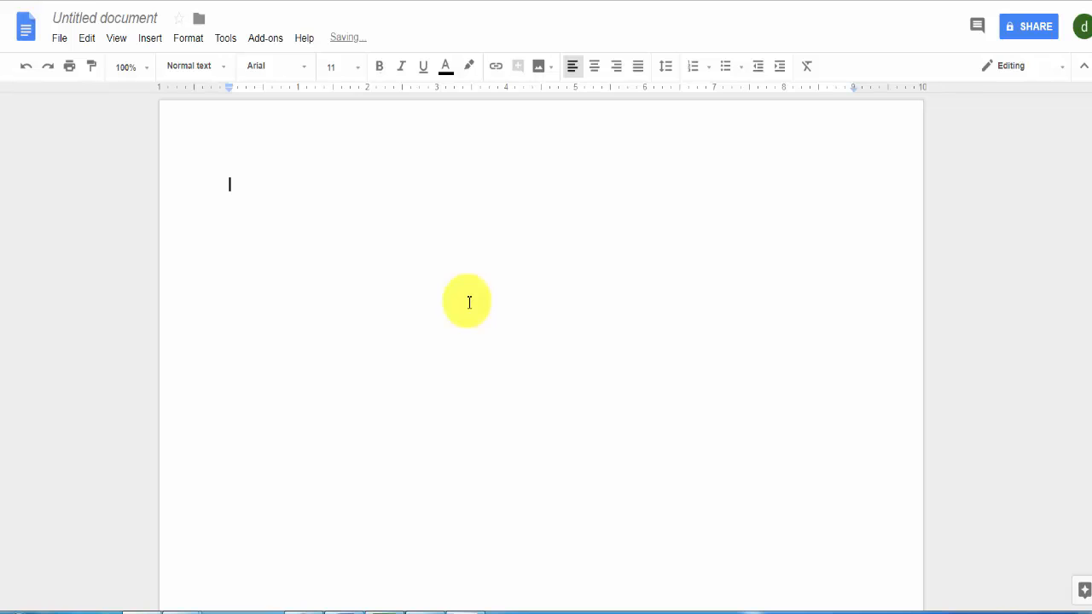
Paste the captured title spread into the document and check how it fits the page
key("ctrl+v")
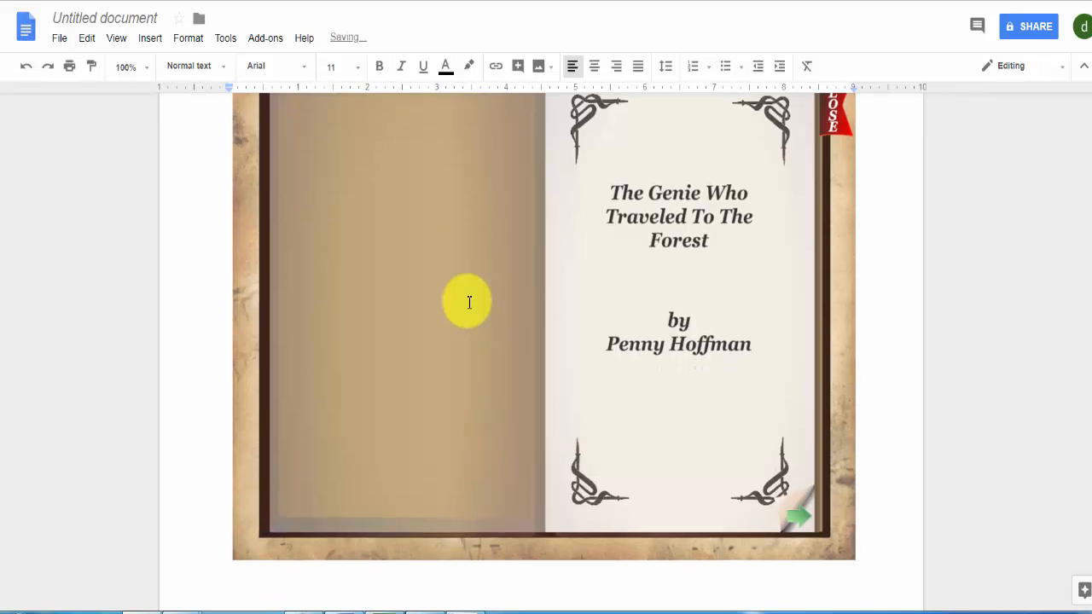
scroll(927, 414, "up", 2)
scroll(927, 414, "down", 1)
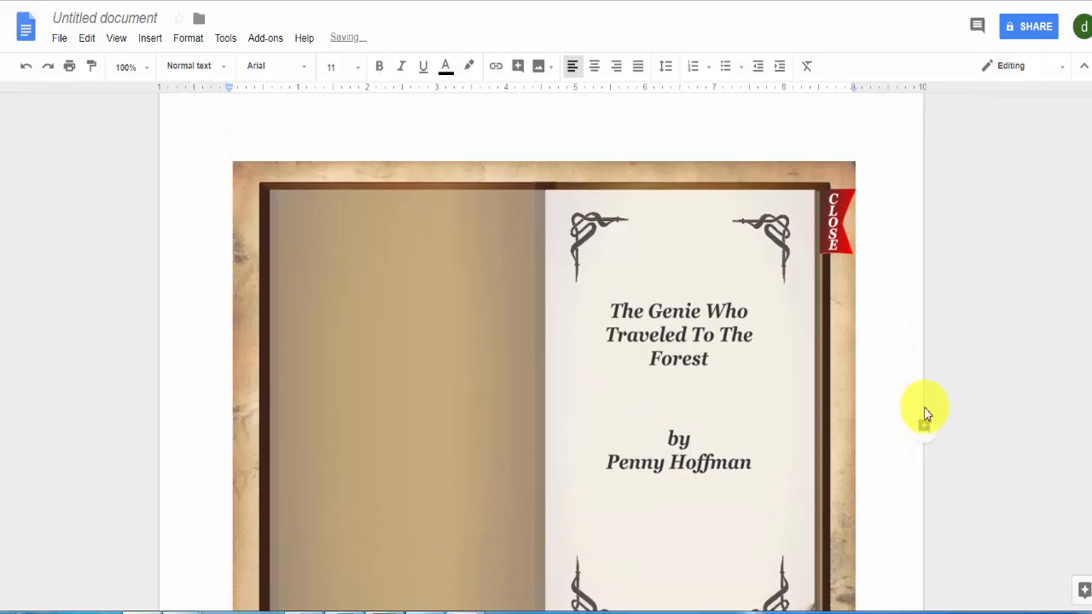
scroll(925, 413, "down", 1)
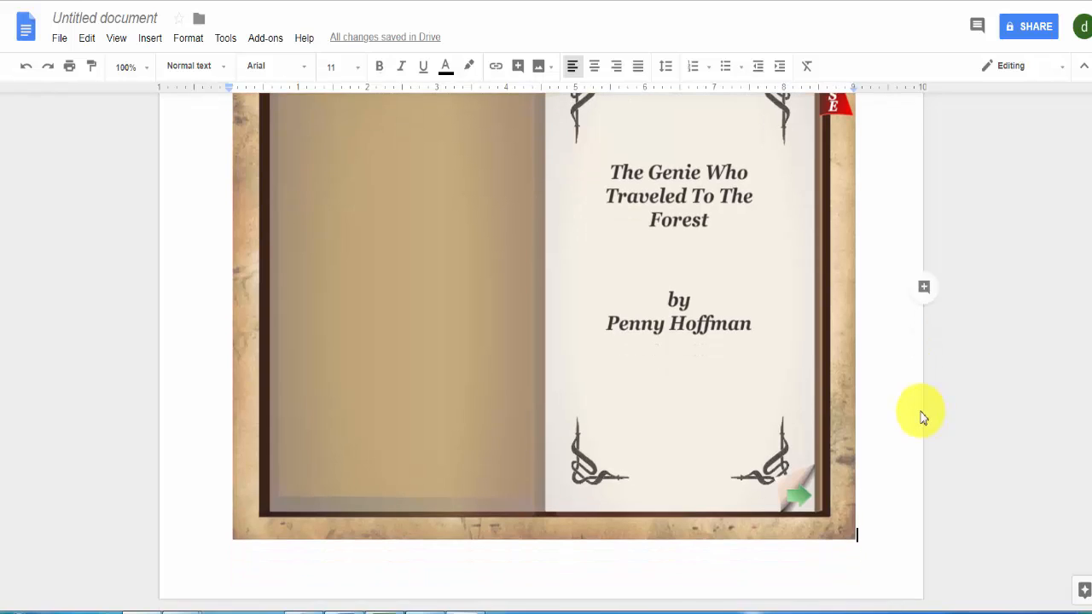
Shrink the pasted title spread image proportionally so it fits on the landscape page with free space around it
left_click(850, 533)
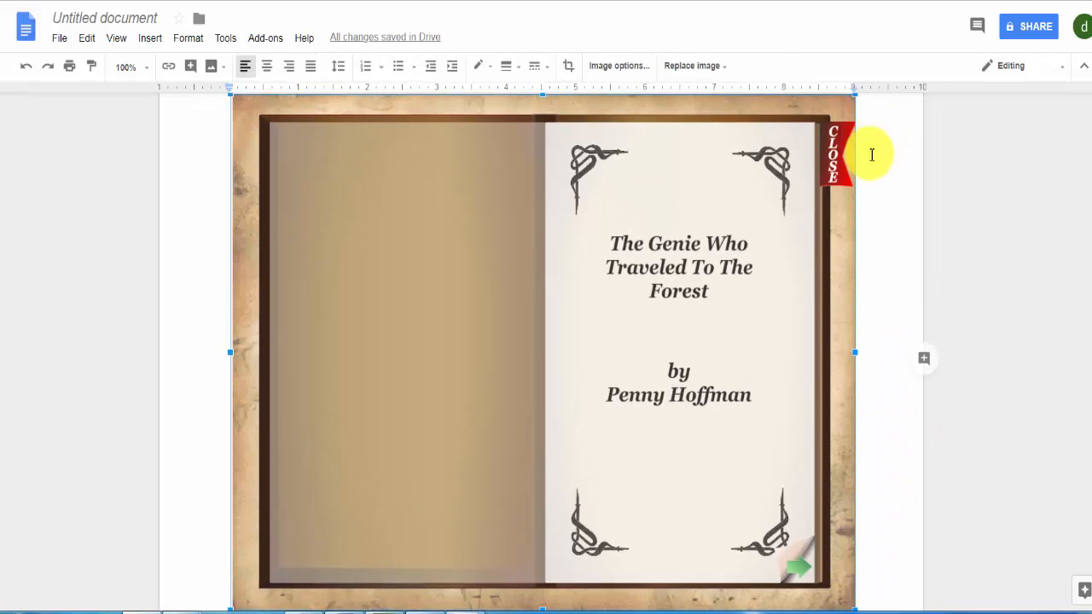
left_click_drag(842, 109, 751, 179)
left_click(818, 367)
scroll(817, 370, "down", 2)
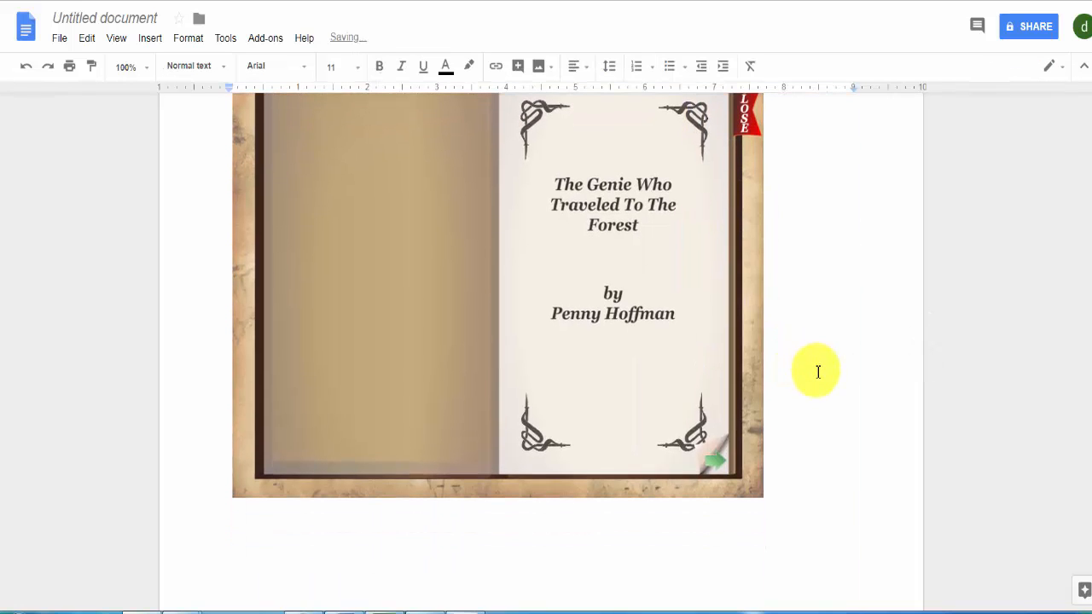
left_click(564, 549)
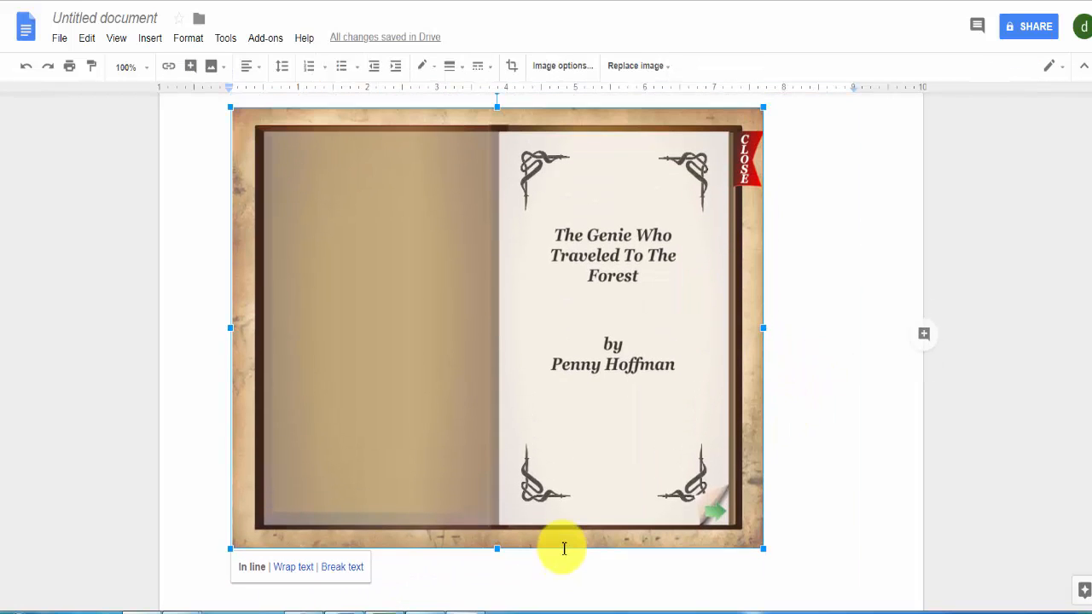
key("Delete")
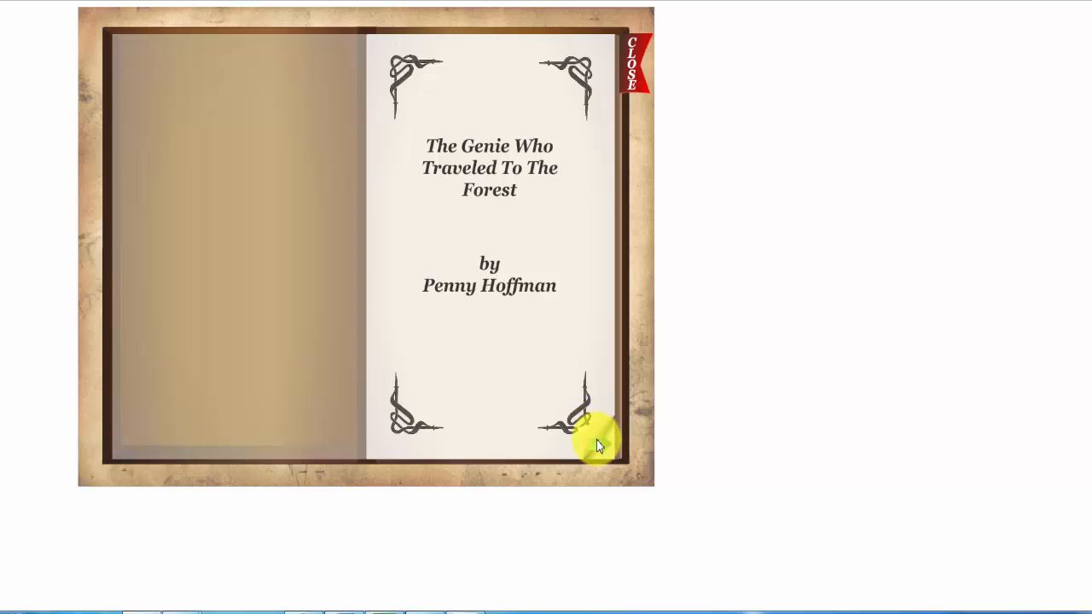
Return to the finished book, turn to story page 1 and capture the whole open book as a rectangular snip
left_click(596, 445)
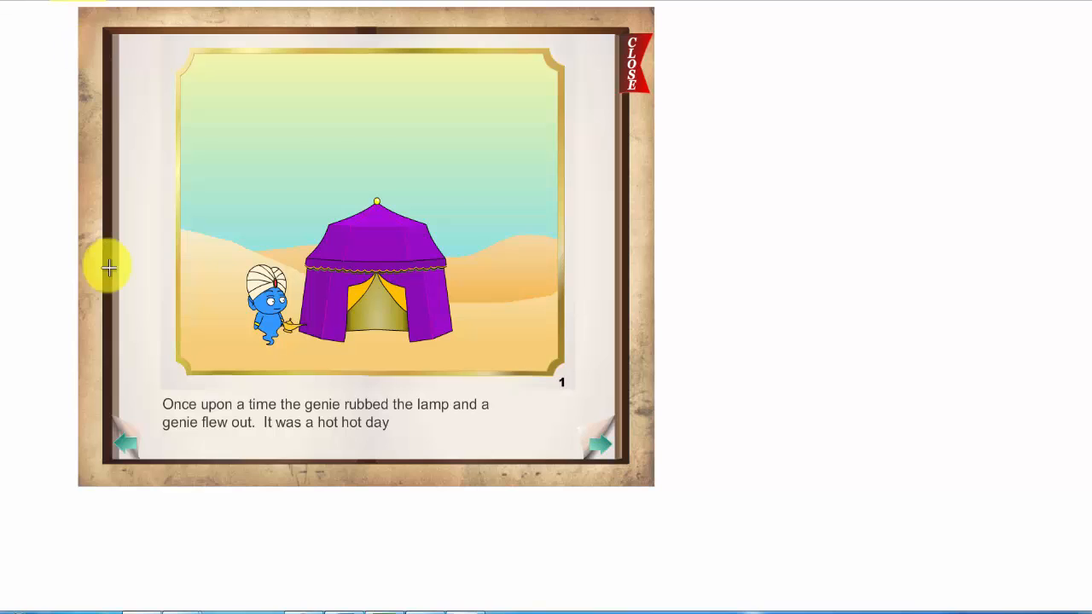
left_click_drag(80, 8, 101, 154)
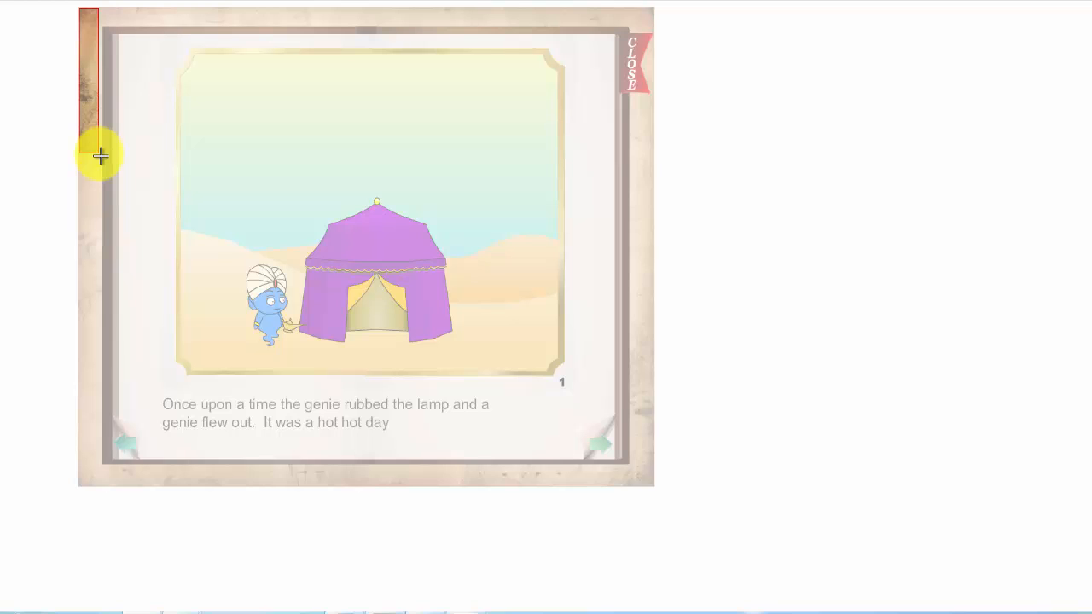
left_click_drag(101, 155, 654, 485)
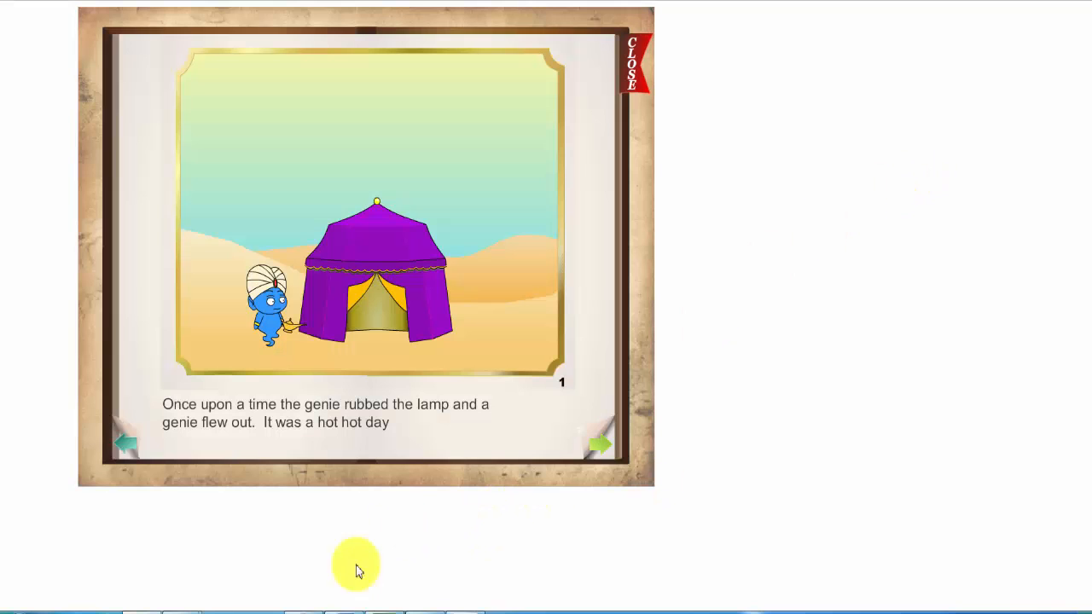
Switch to the Google Docs document, paste the page 1 snip on the second page and shrink it to about 6.3 inches wide
left_click(158, 607)
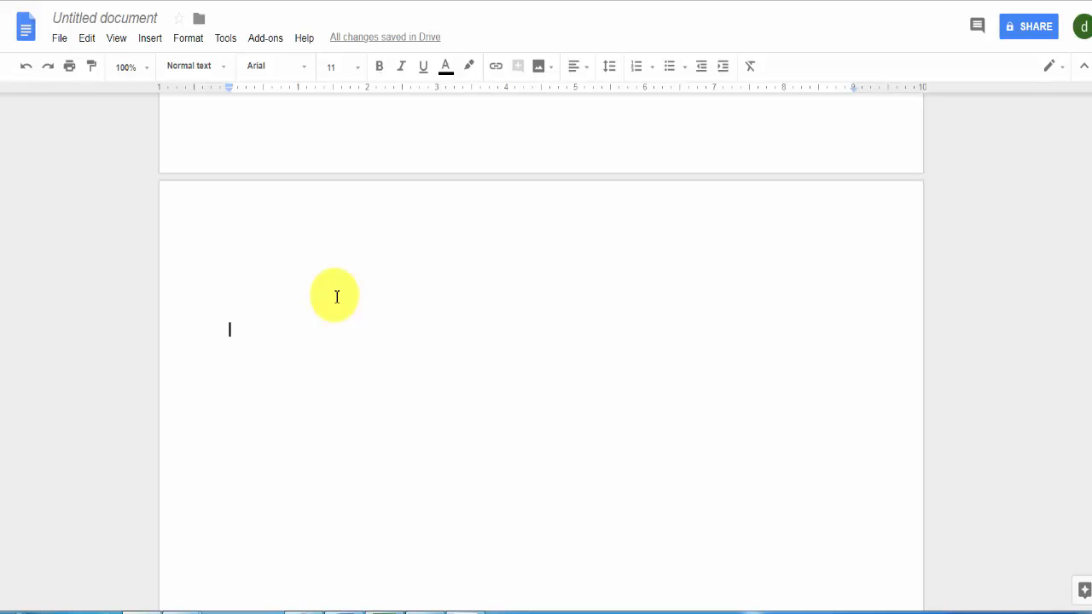
key("ctrl+v")
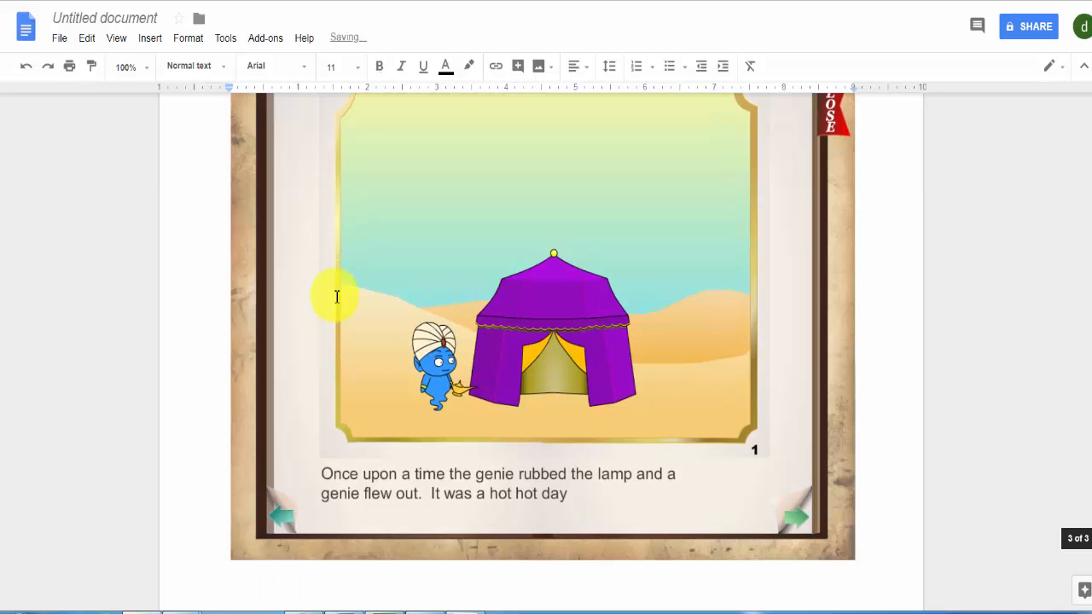
left_click(415, 366)
scroll(865, 555, "down", 1)
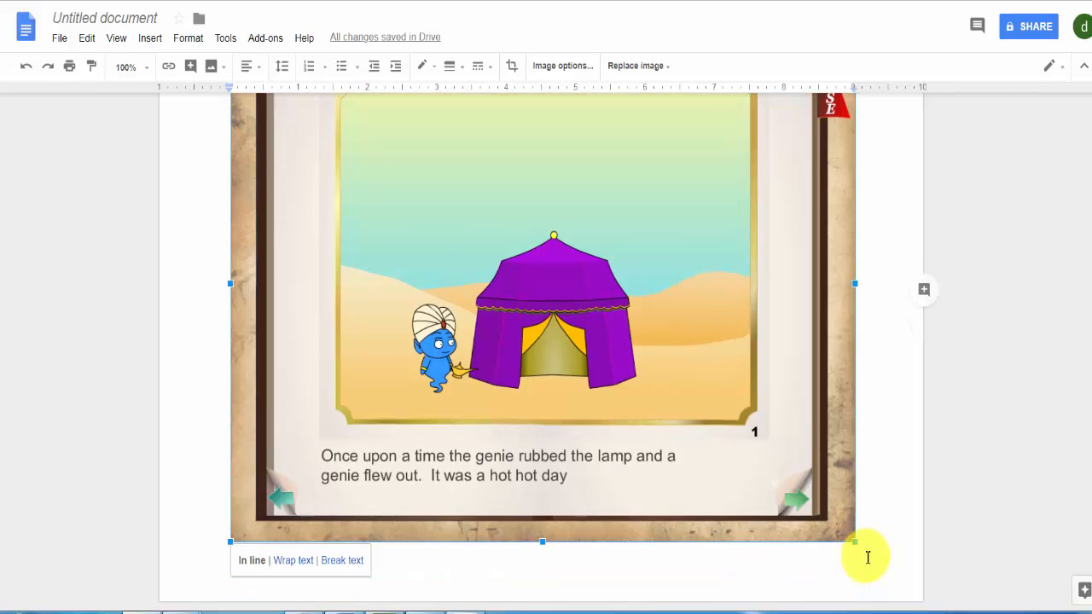
left_click_drag(853, 537, 707, 354)
scroll(706, 354, "up", 15)
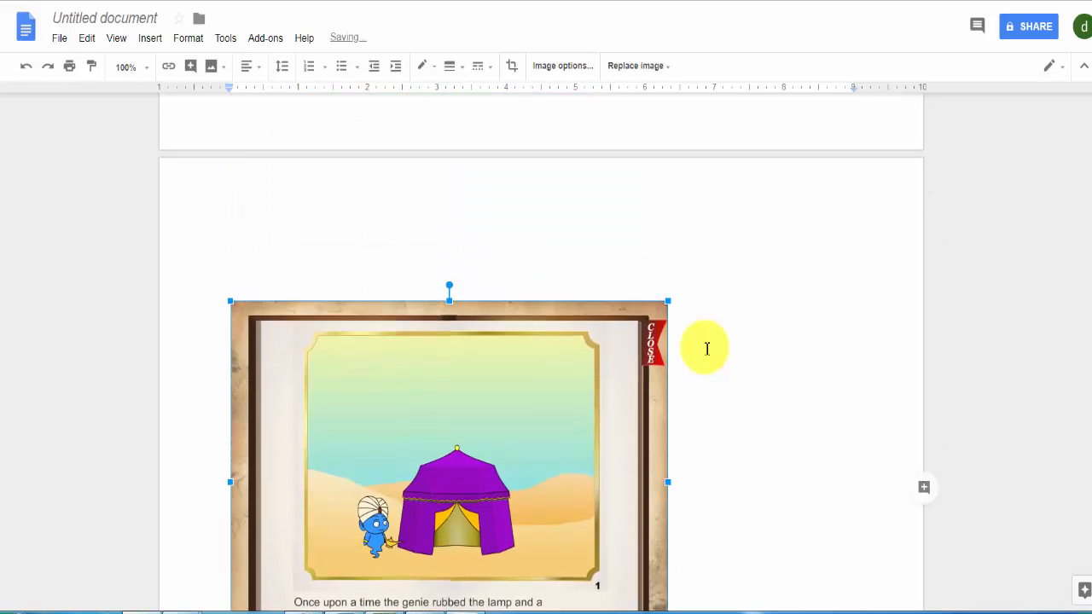
scroll(709, 356, "down", 5)
scroll(709, 355, "down", 5)
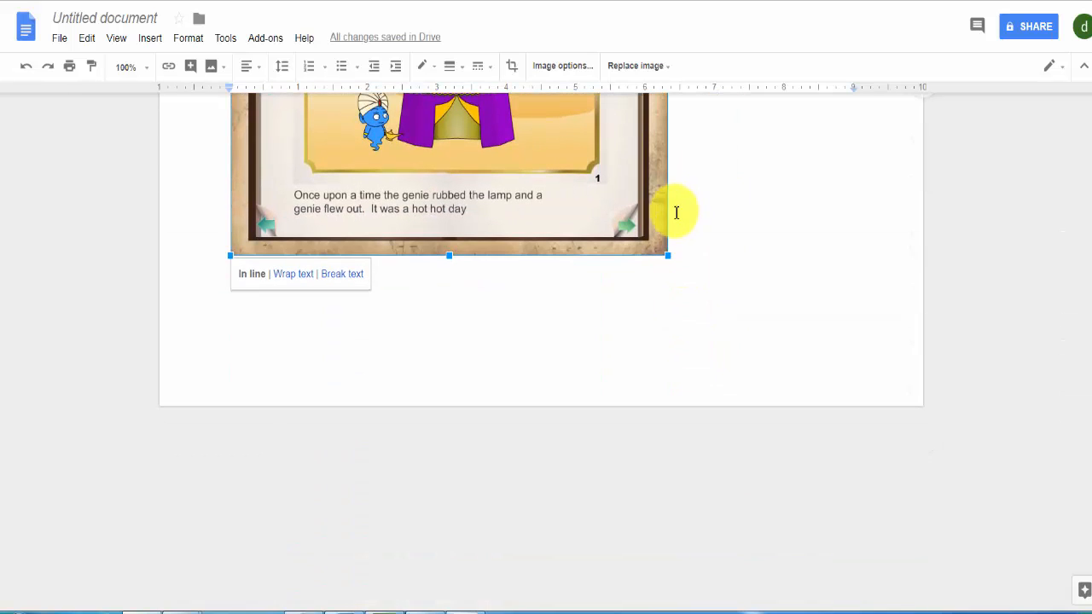
Enlarge the page 1 image to about 8 inches wide and add blank lines after it to start a third page
left_click_drag(671, 256, 727, 305)
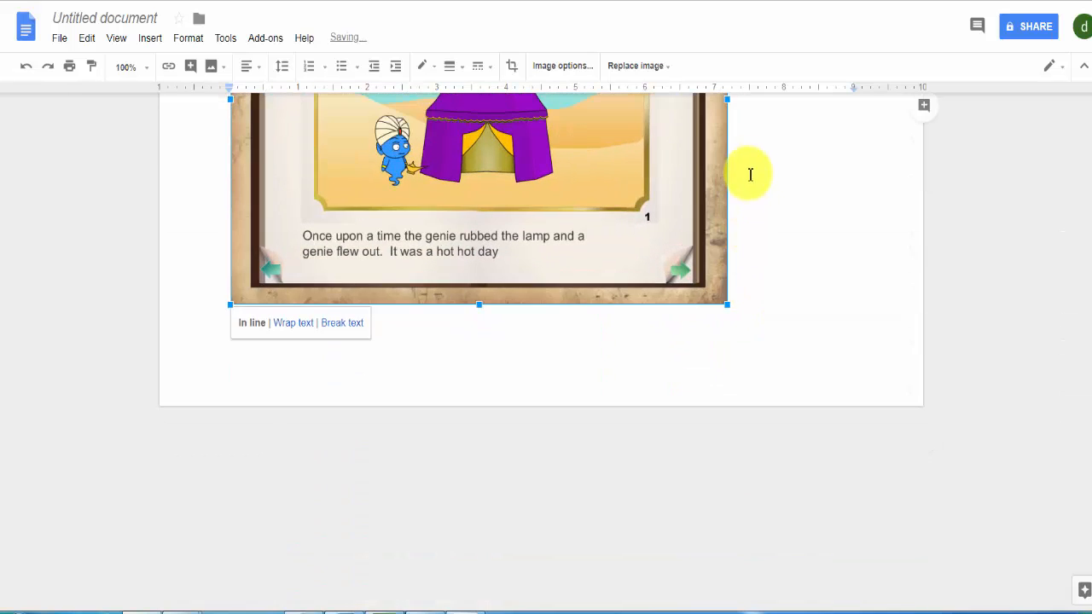
left_click_drag(726, 98, 787, 97)
left_click(812, 343)
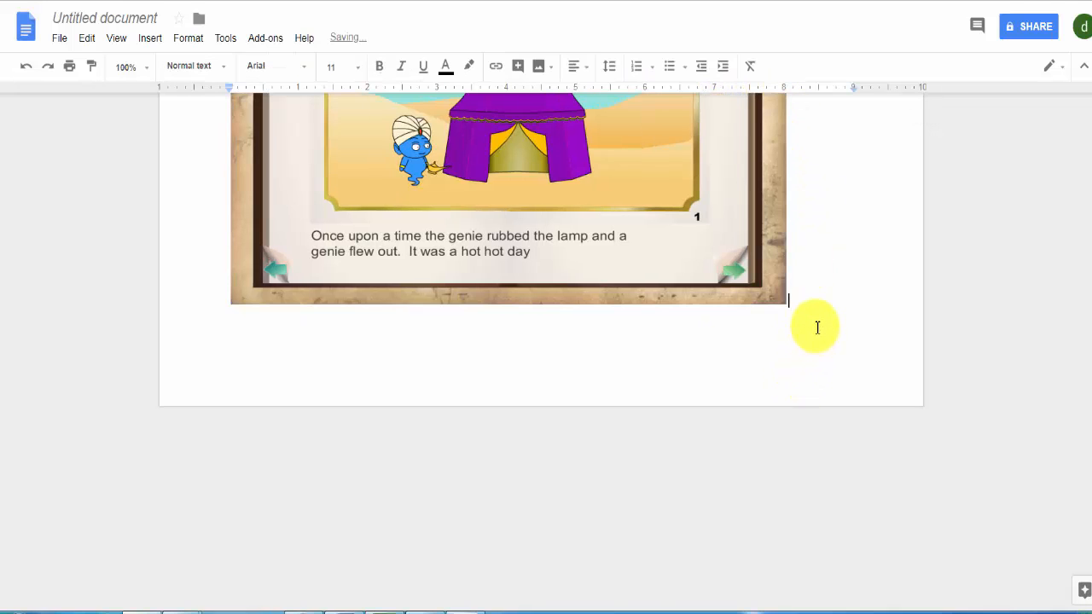
key("Return")
key("Return")
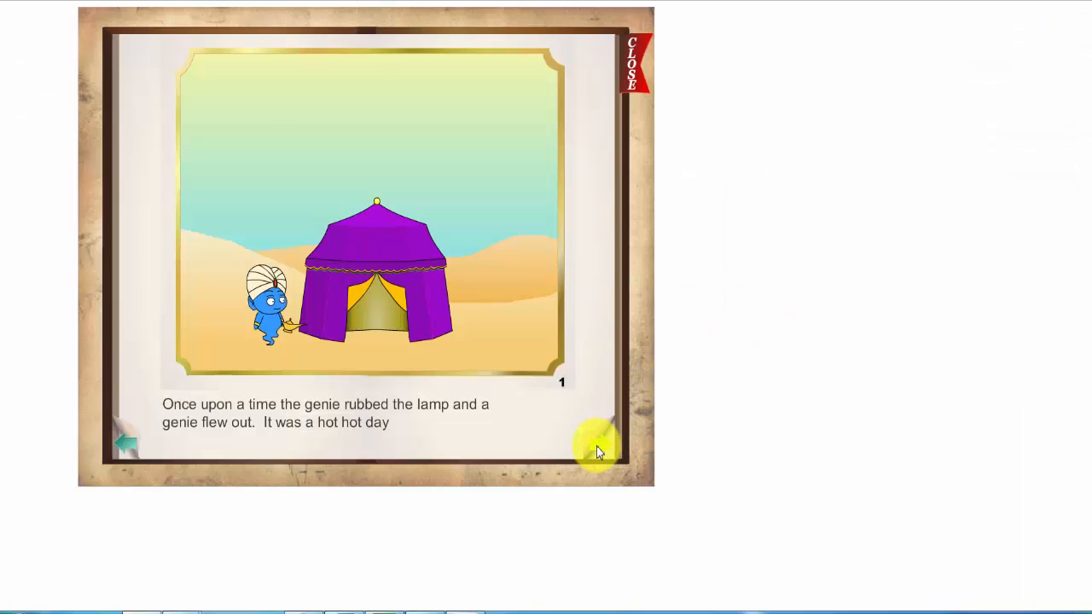
Turn the book to story page 2, snip it and paste the capture on the document's third page
left_click(597, 446)
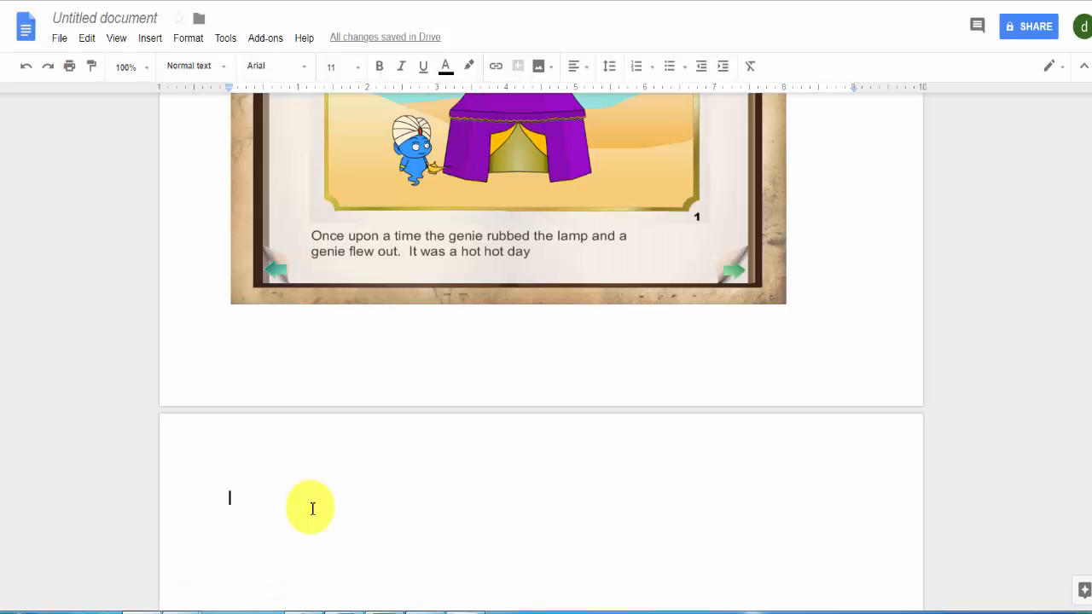
key("ctrl+v")
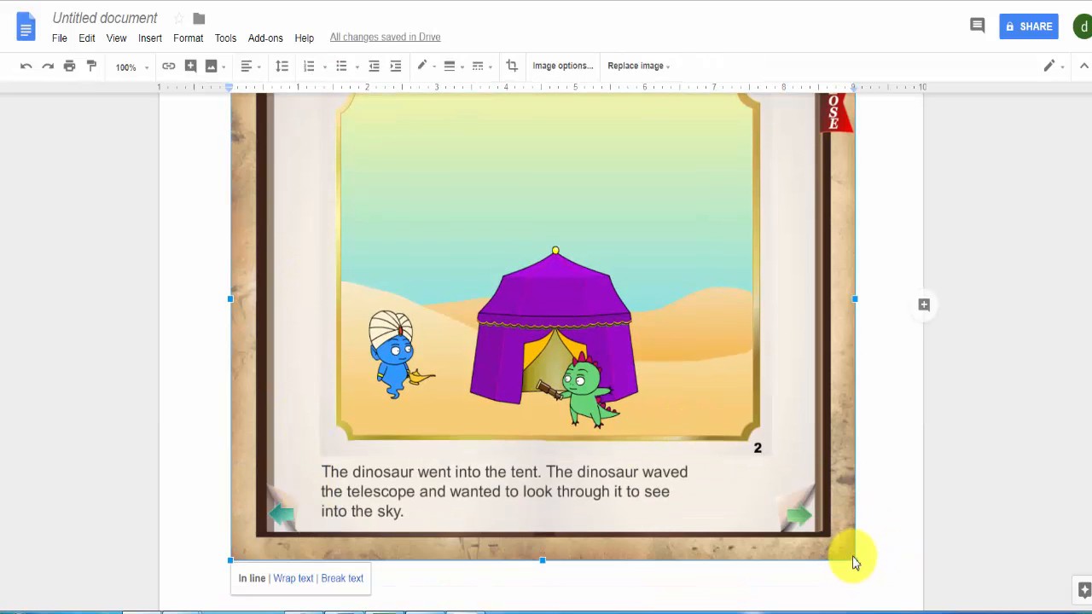
Resize the page 2 image to about 8.8 inches wide and add blank lines after it to reach a new page
left_click_drag(855, 561, 775, 493)
left_click_drag(774, 265, 843, 264)
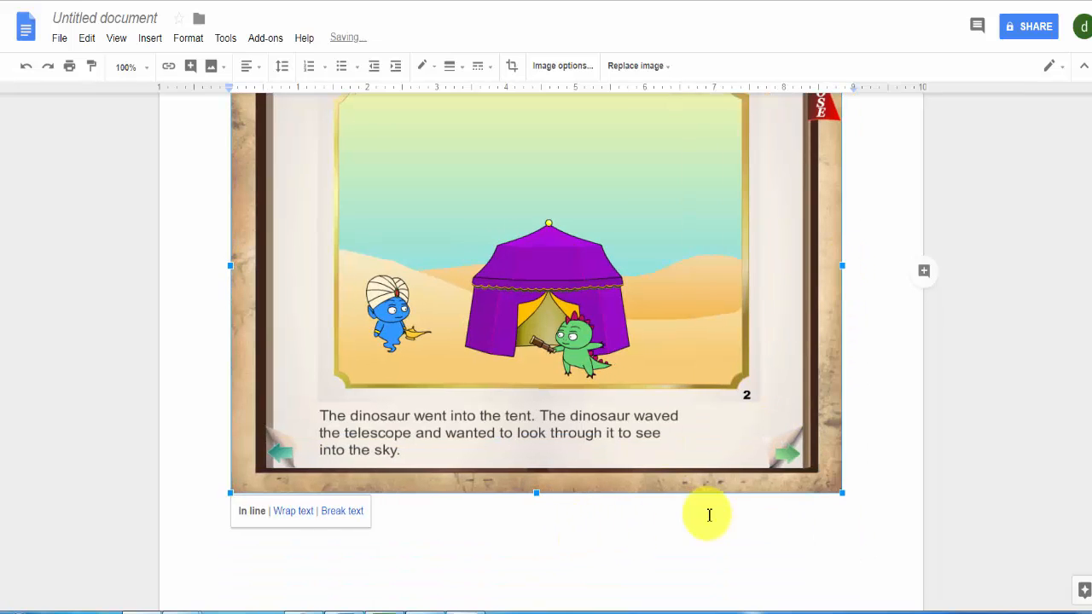
left_click(875, 465)
scroll(876, 468, "up", 1)
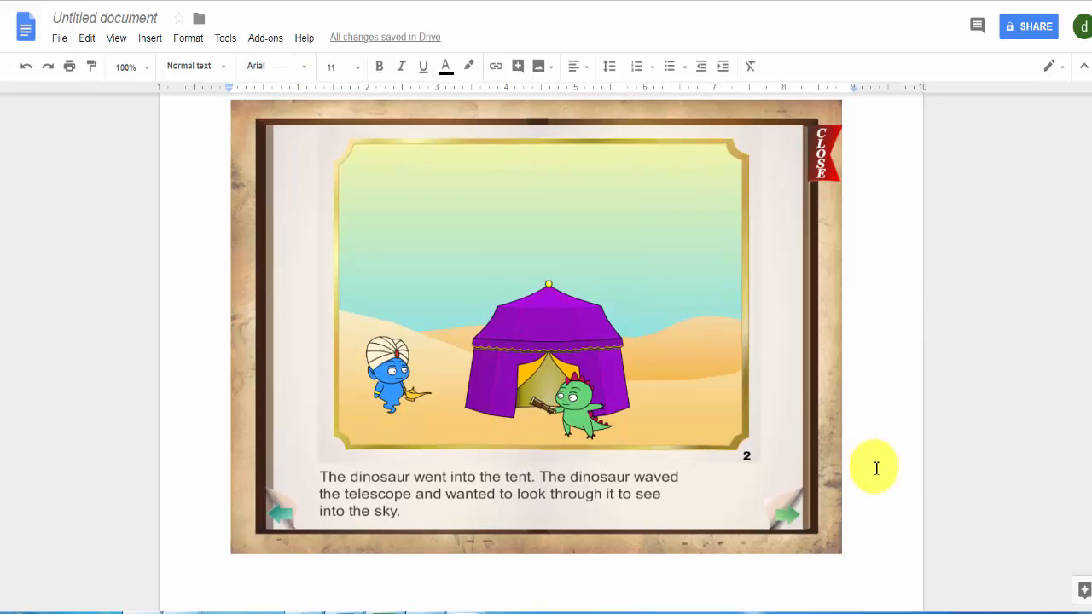
key("Return")
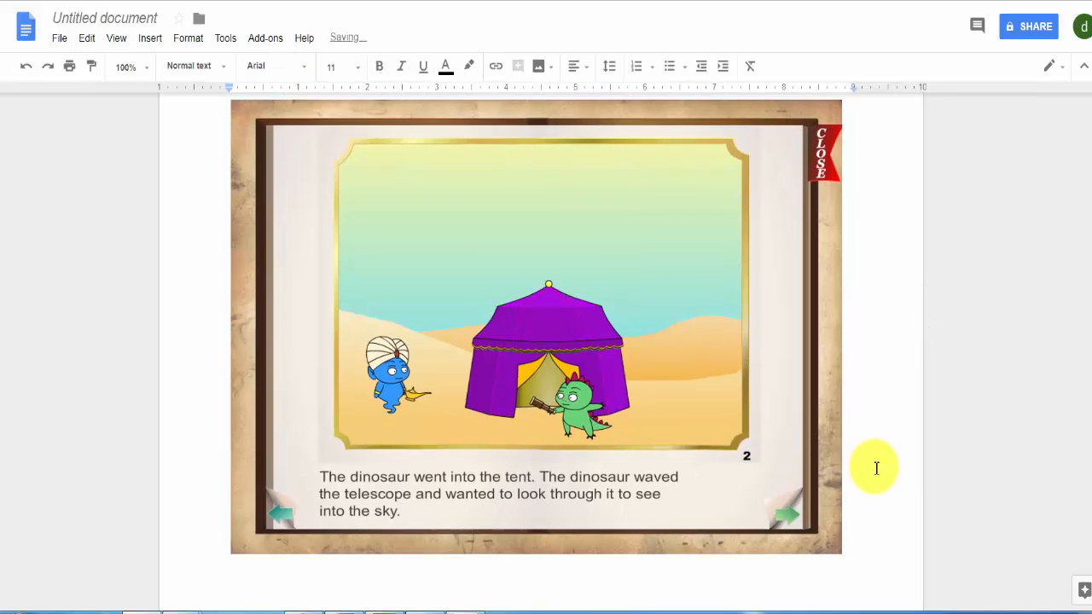
key("Return")
key("Return")
key("Return")
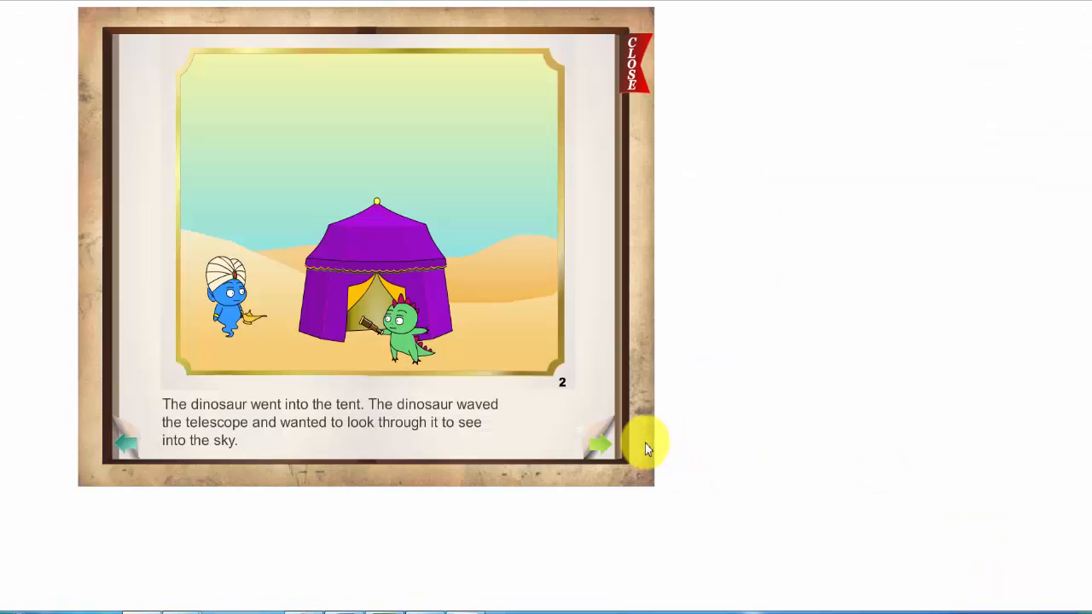
Turn the book to the "THE END" spread, snip it and paste the capture after the page 2 image
left_click(595, 448)
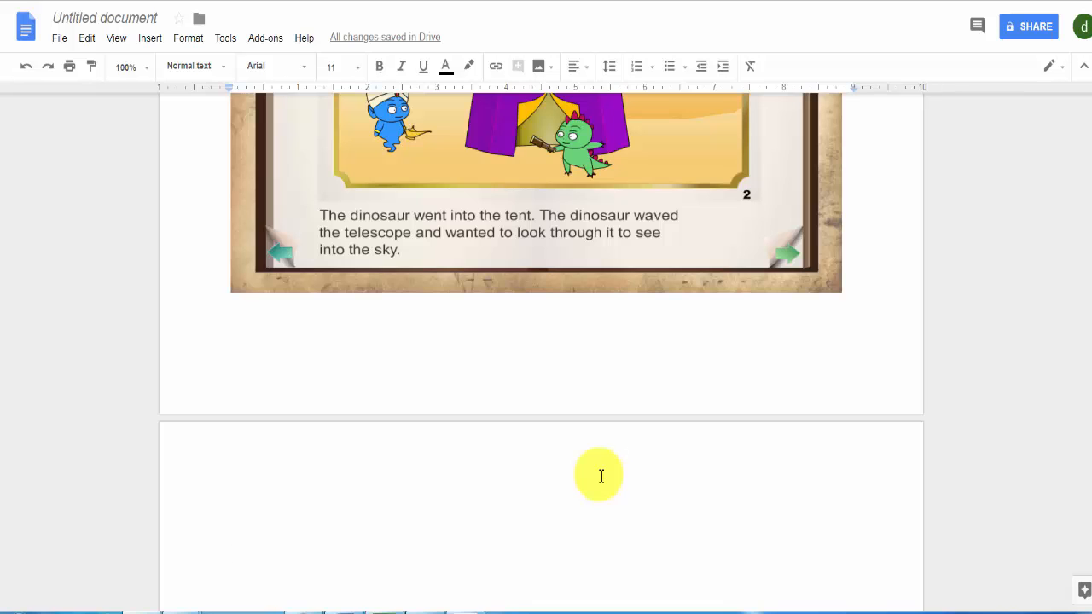
key("ctrl+v")
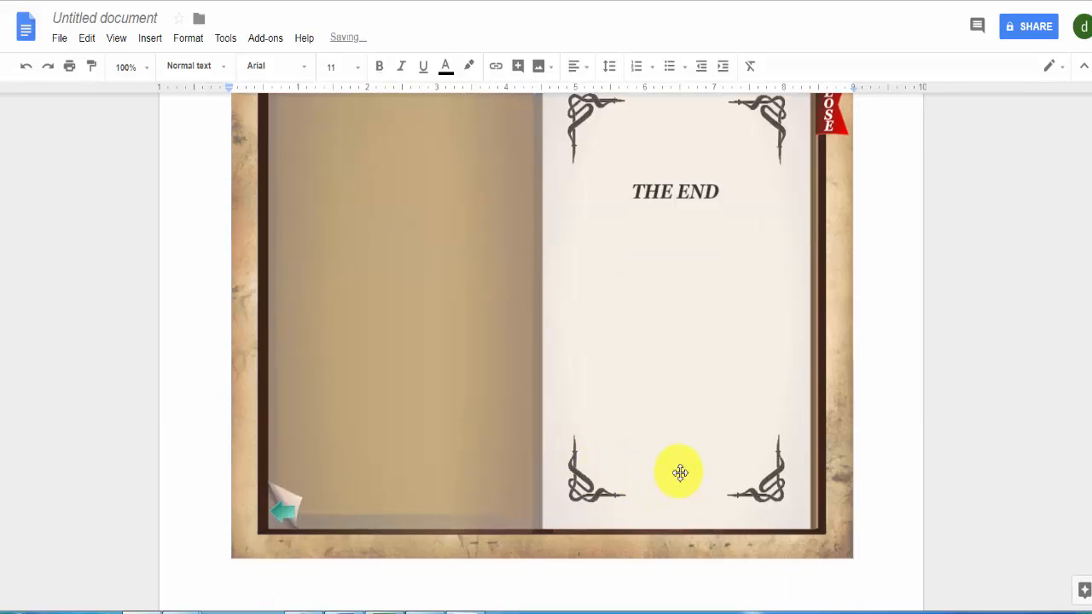
Review the order and fit of the pasted book pages from the title spread through to the end of the document
scroll(680, 473, "up", 6)
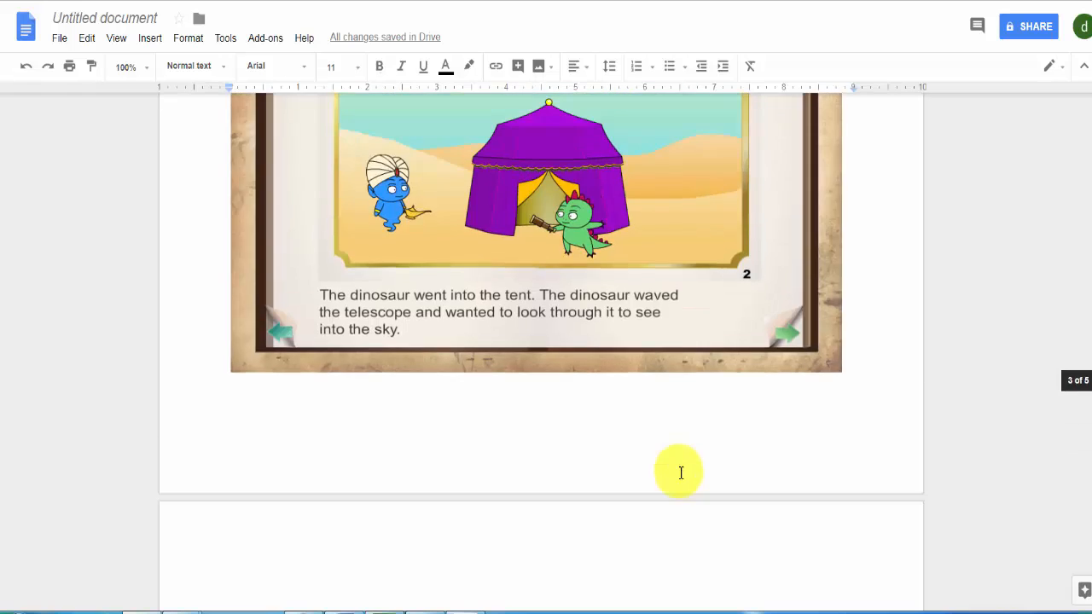
scroll(680, 473, "up", 15)
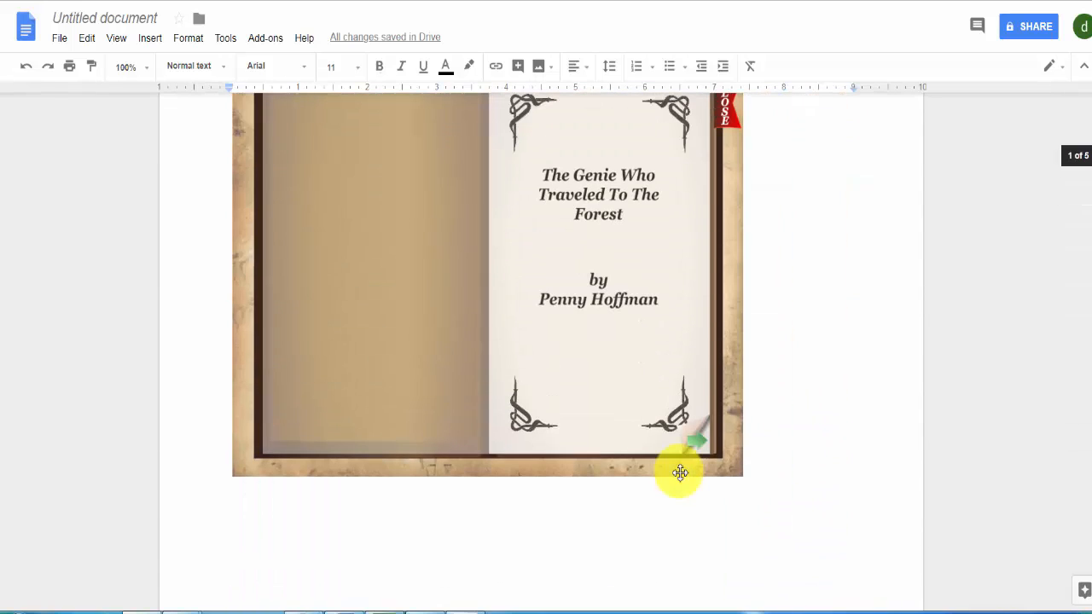
scroll(680, 473, "down", 7)
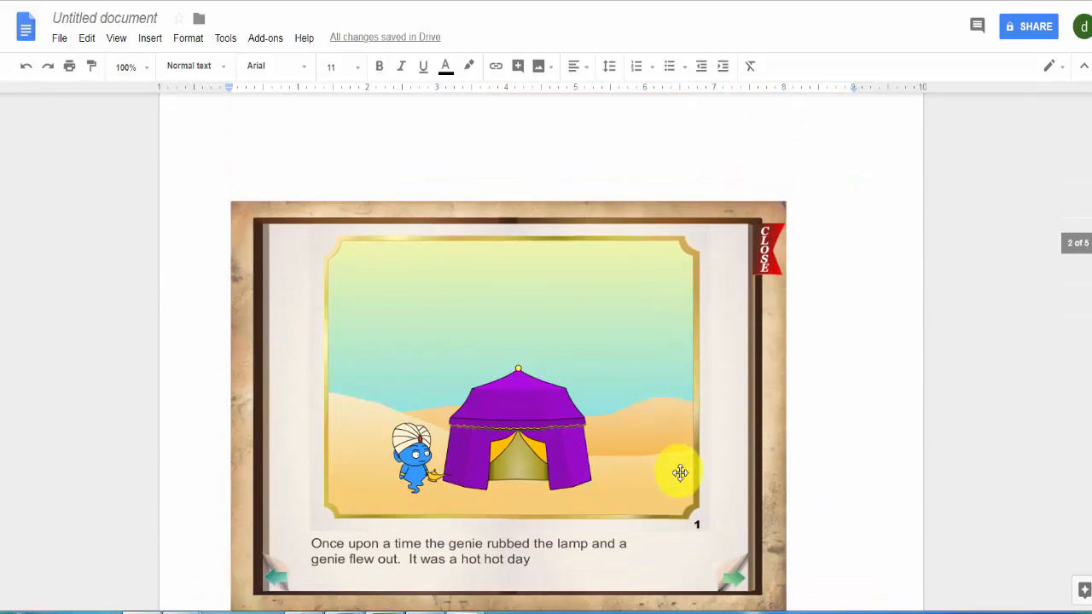
scroll(680, 473, "down", 8)
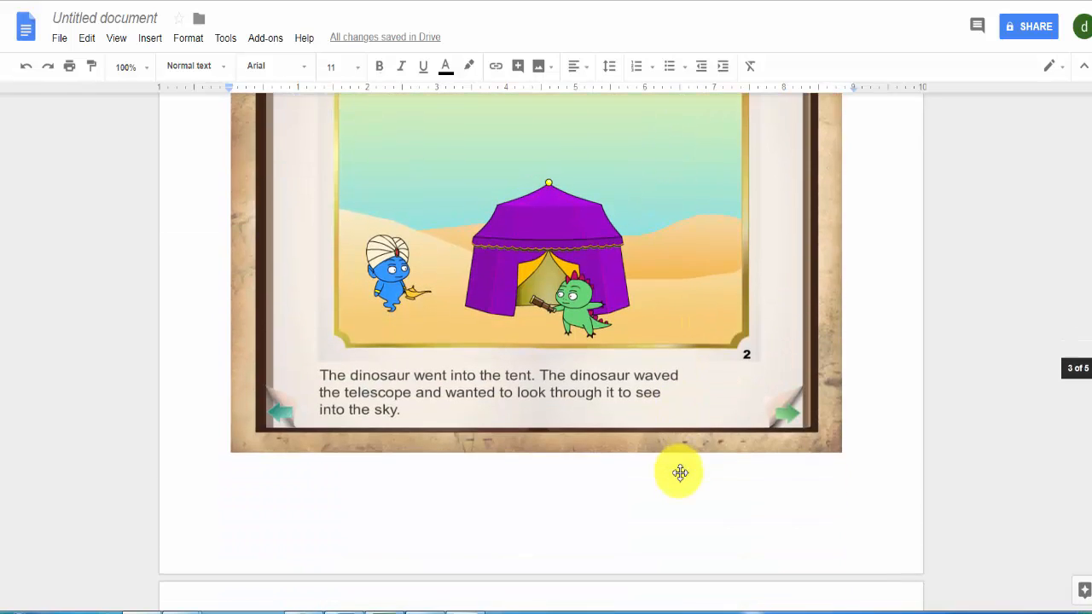
scroll(680, 473, "down", 10)
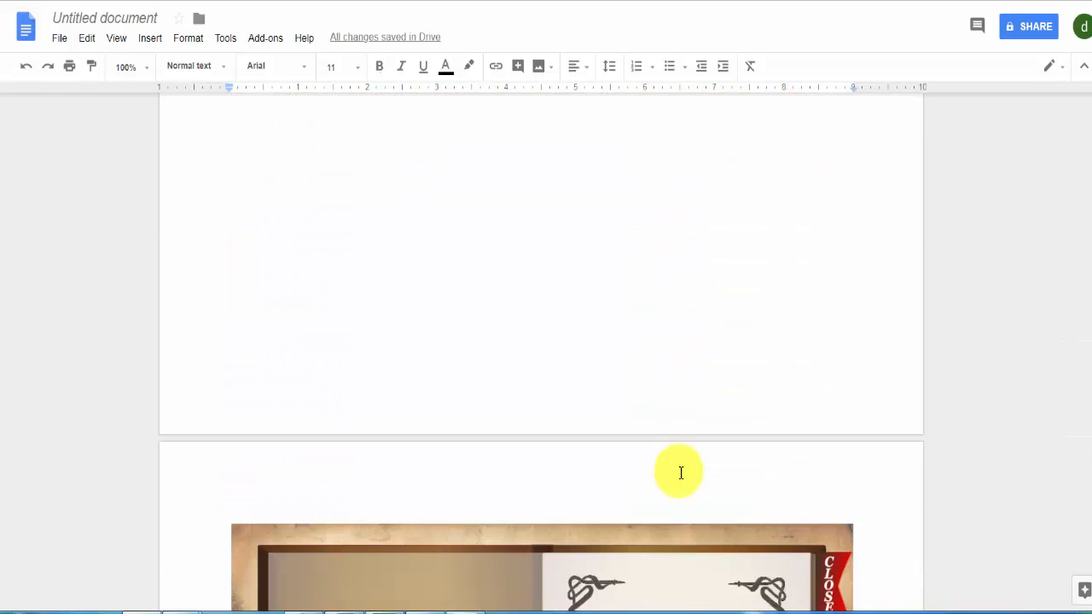
scroll(680, 472, "down", 1)
left_click_drag(663, 531, 628, 185)
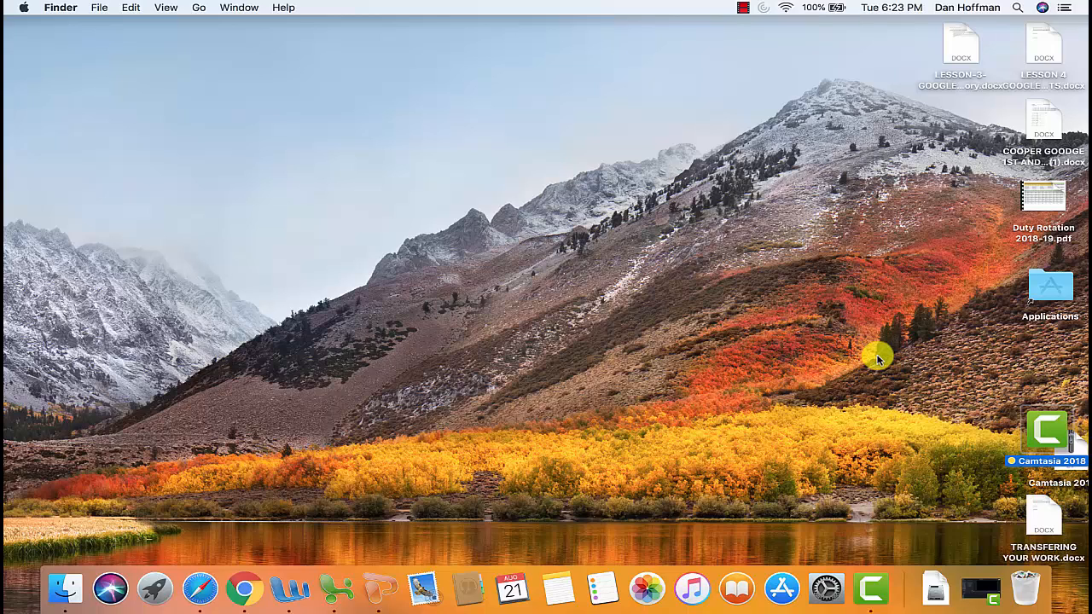
On the Mac, find and open QuickTime Player and create a new screen recording
key("super+space")
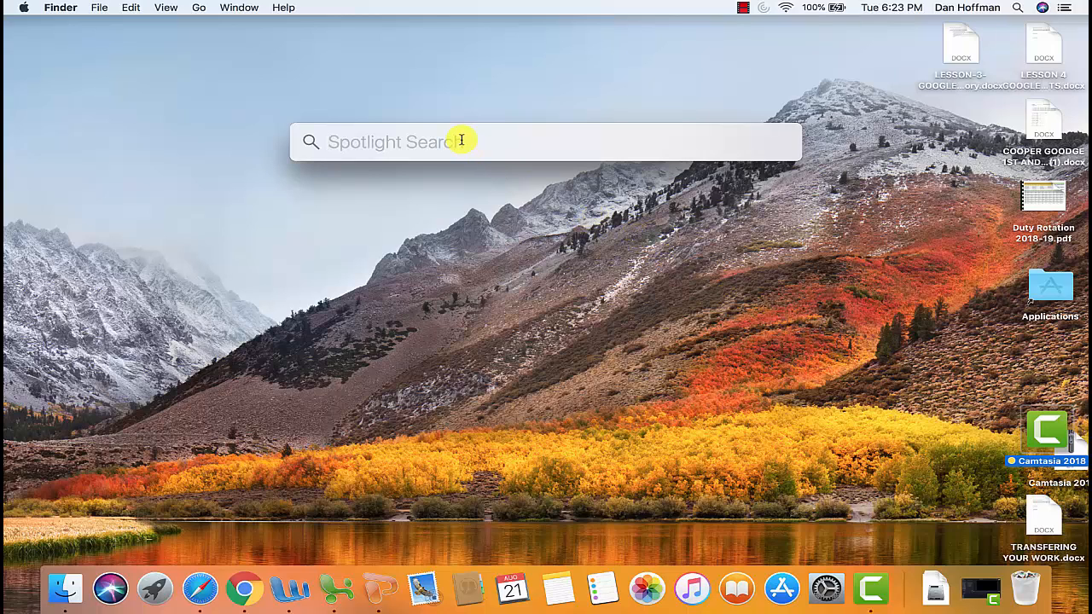
type("qui")
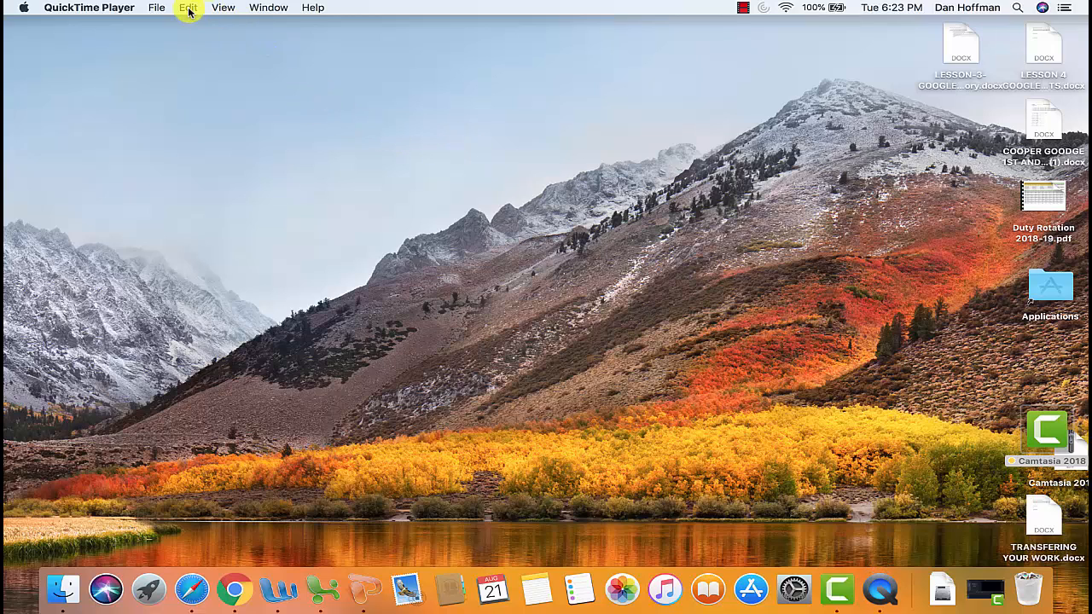
left_click(159, 9)
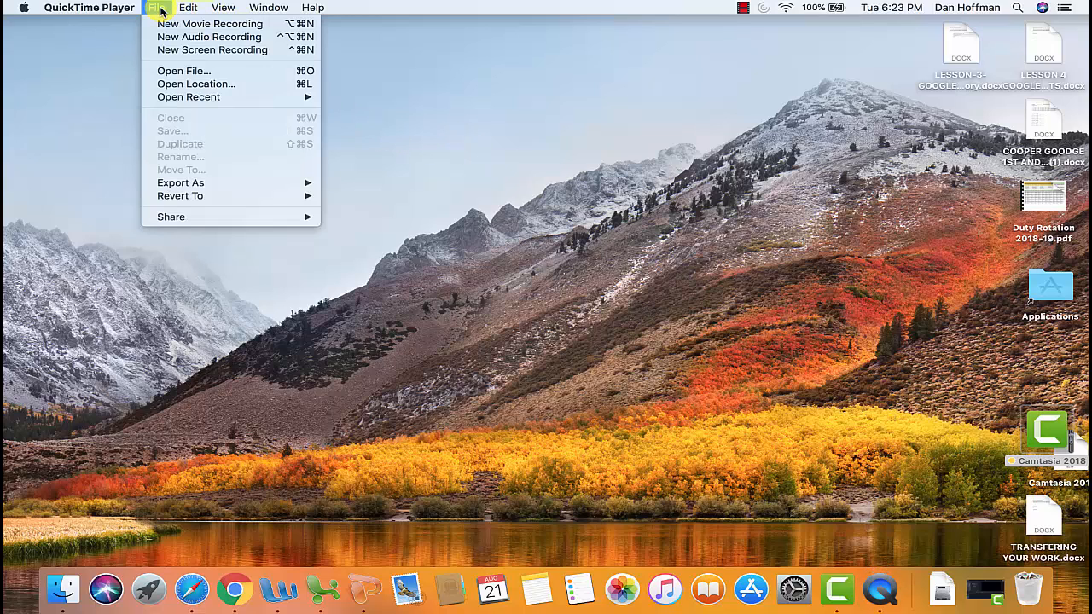
left_click(174, 51)
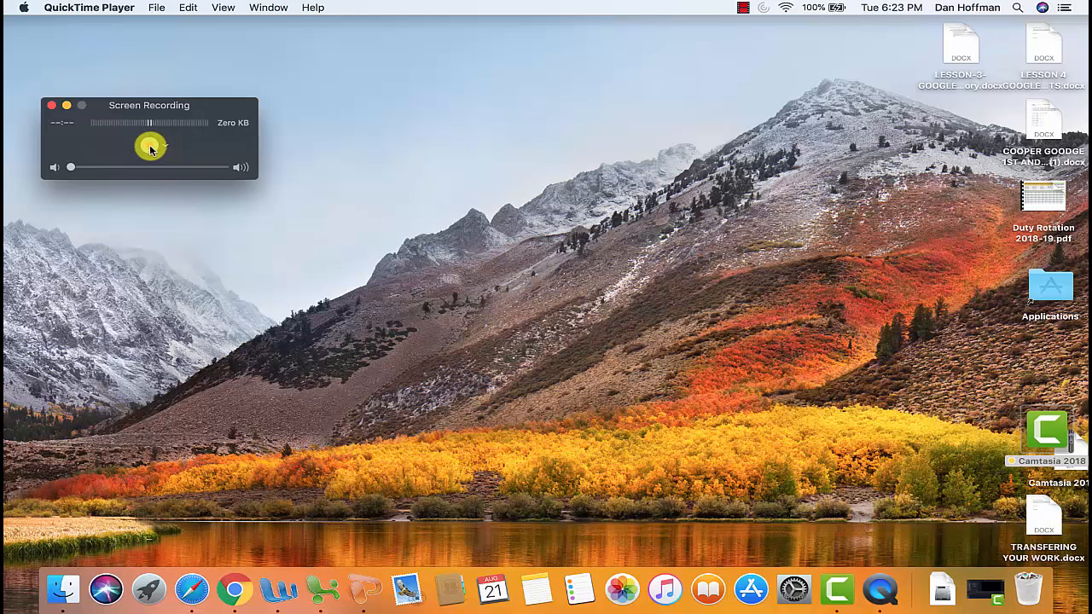
Start recording a large rectangular area of the desktop that excludes the Dock and desktop files, and open the menu for stopping a recording
left_click(150, 146)
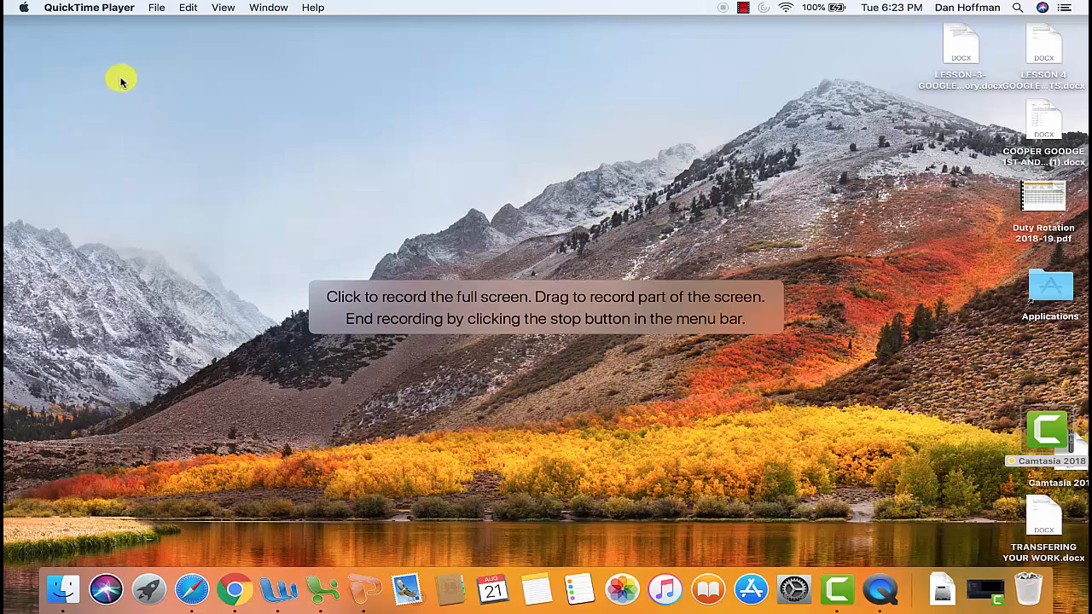
left_click_drag(96, 65, 871, 518)
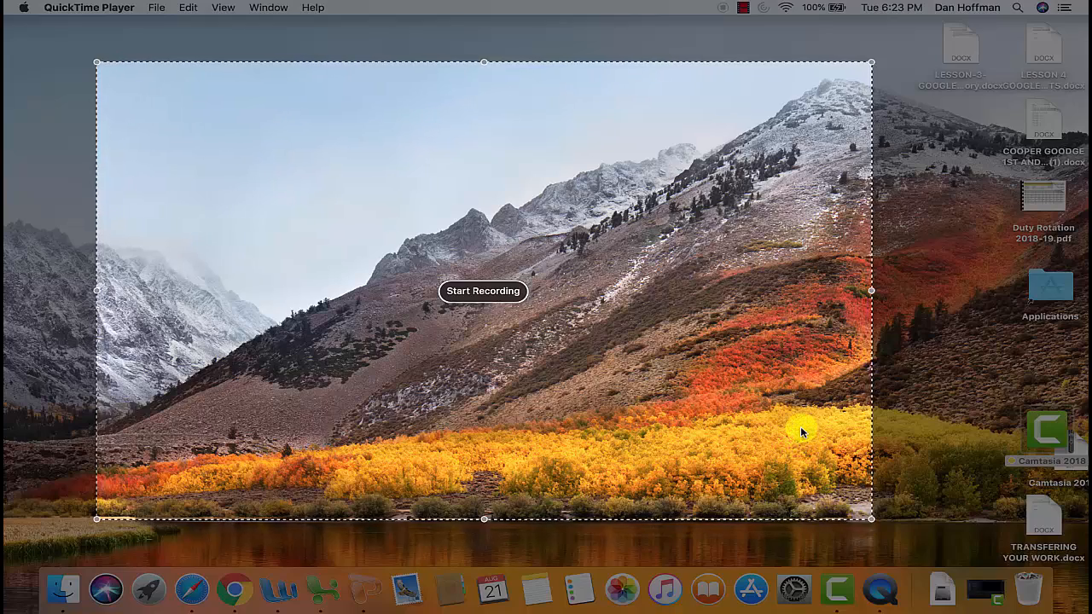
left_click(483, 291)
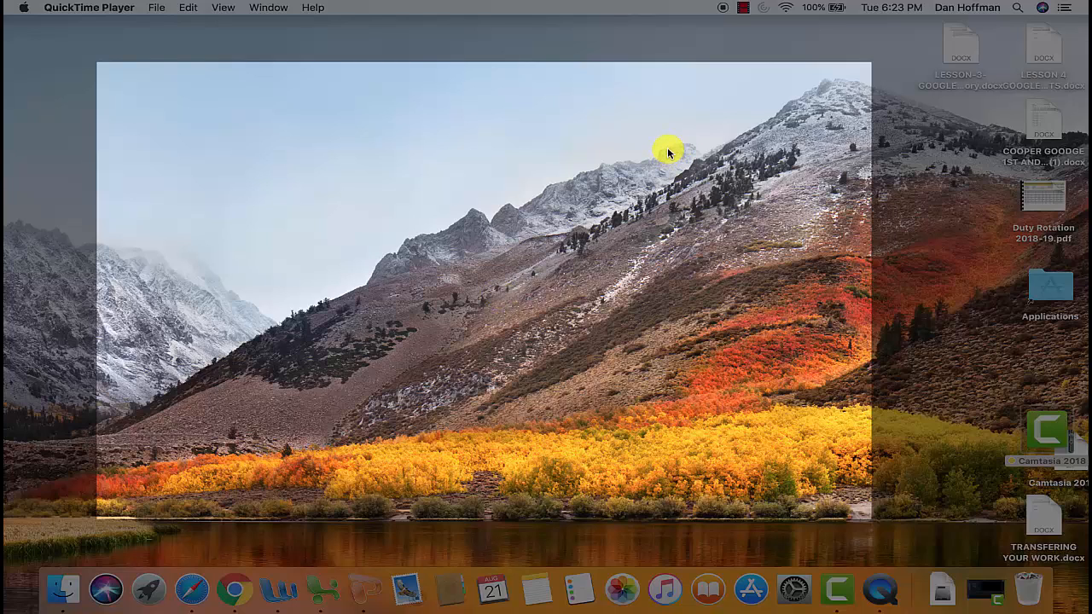
left_click(741, 11)
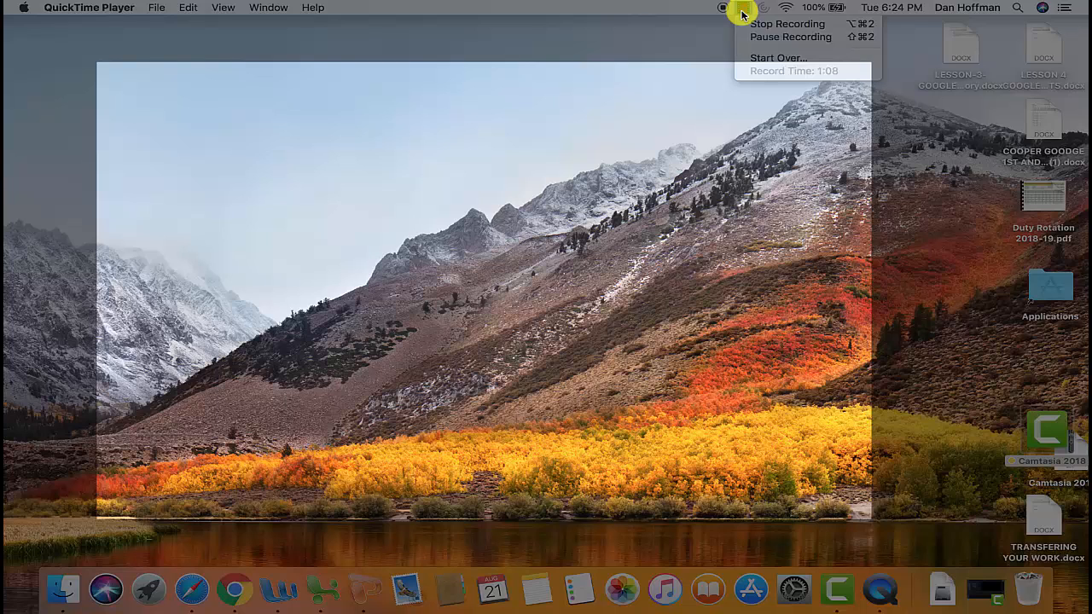